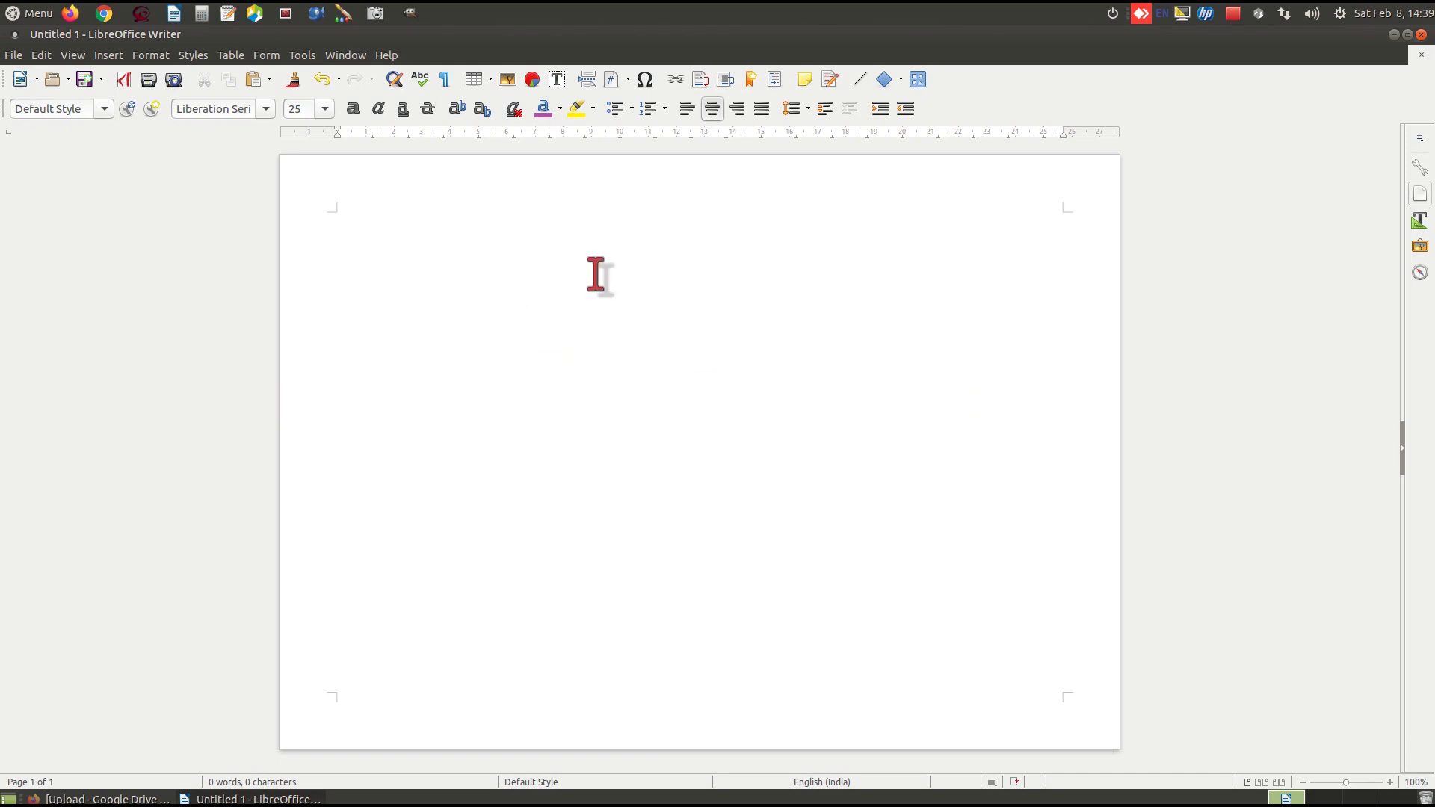
- Type the bold, left-aligned title 'How to change line spacing in LibreOffice Writer / OpenOffice Writer'
key("ctrl+b")
key("ctrl+b")
key("ctrl+l")
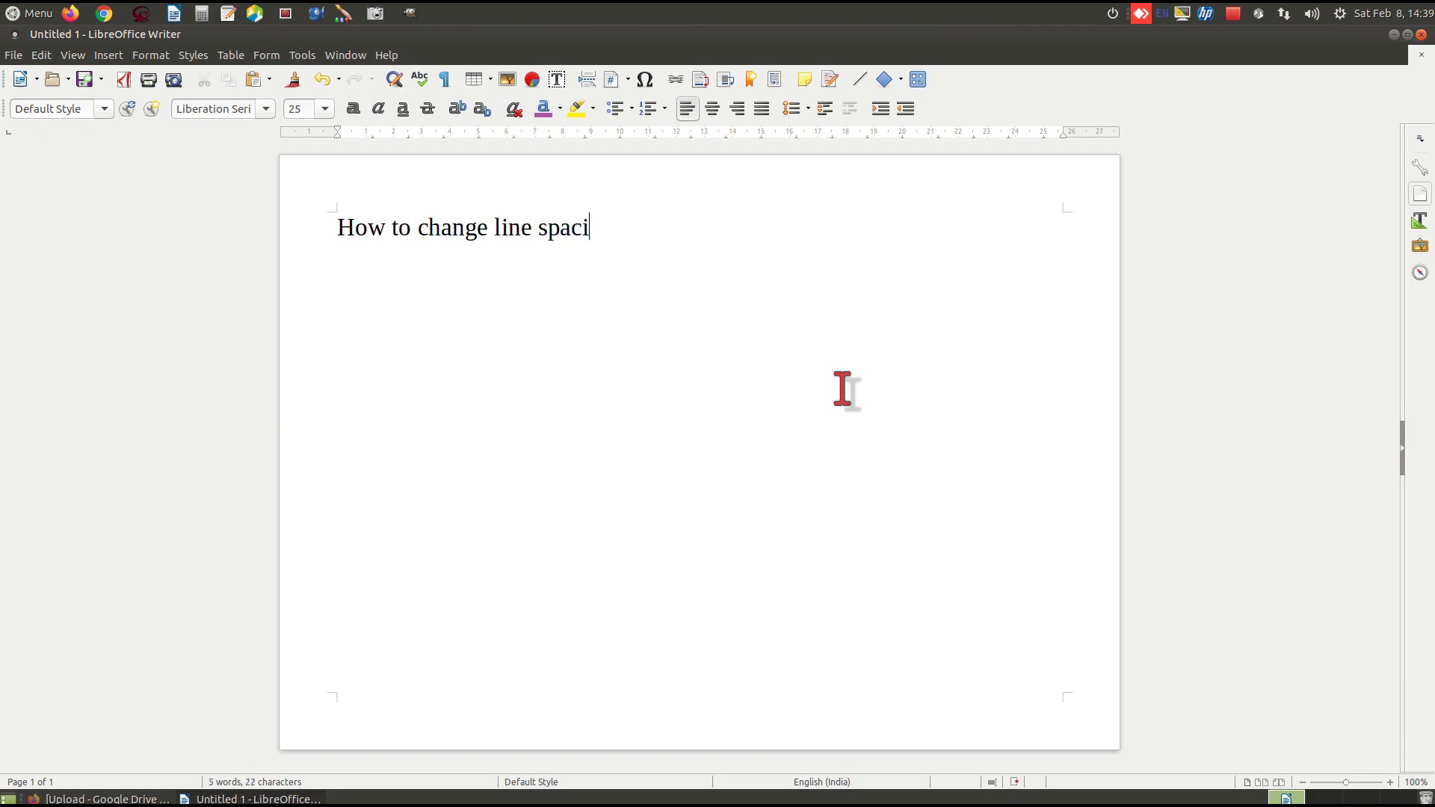
type("ng in LibreOffice Writer /")
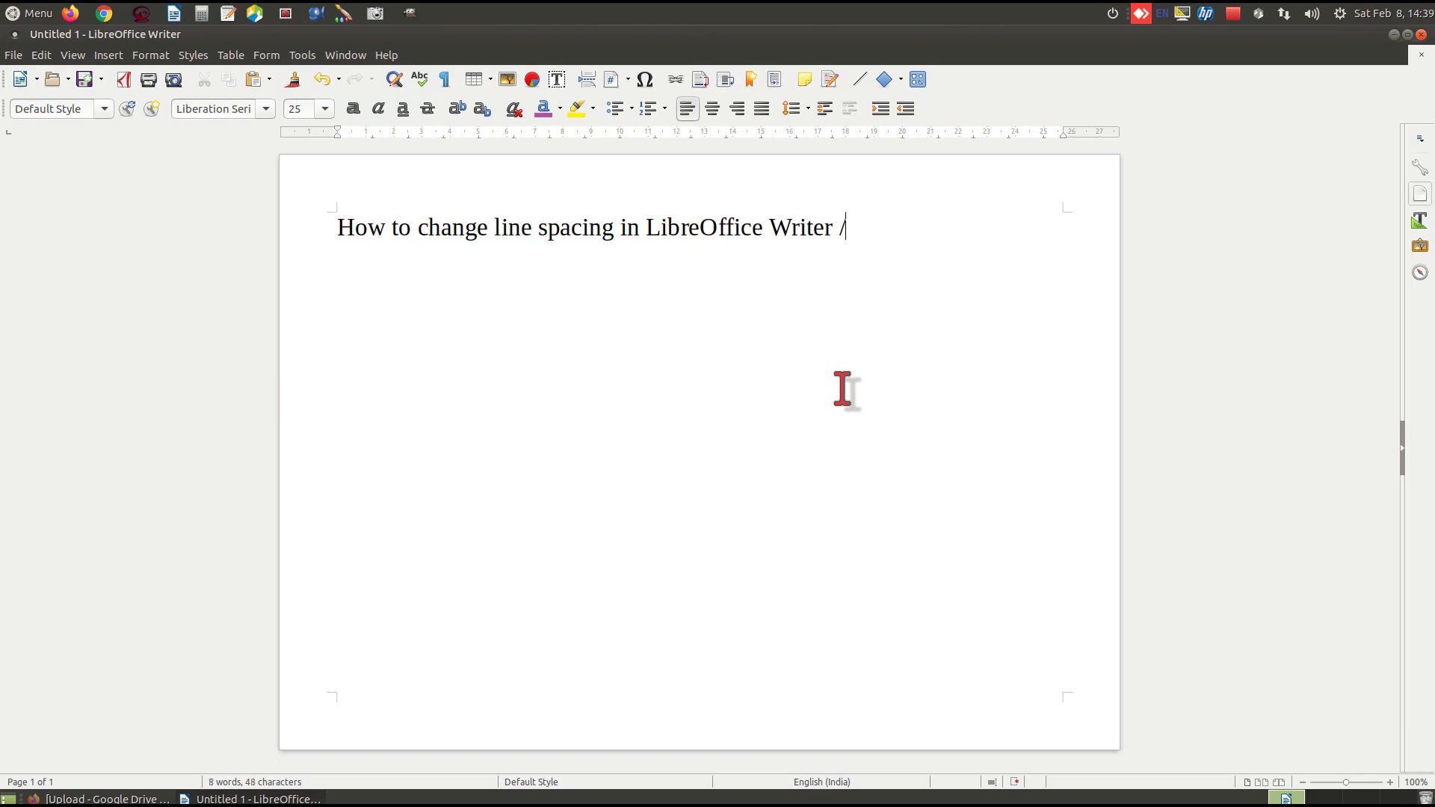
type("nOffice Writer")
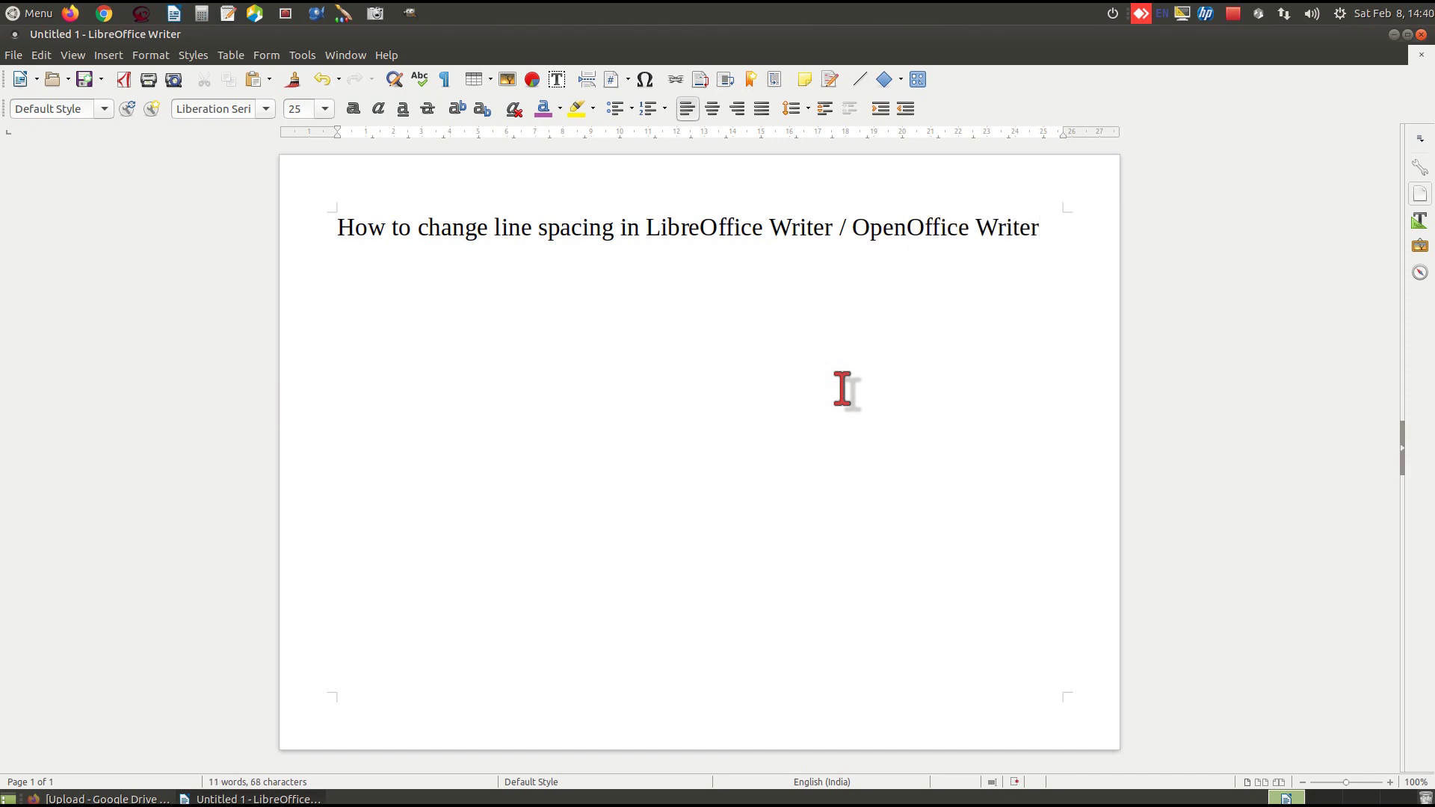
type("in")
key("BackSpace")
key("BackSpace")
key("BackSpace")
- Copy the title line and paste it so the title appears four times
key("ctrl+a")
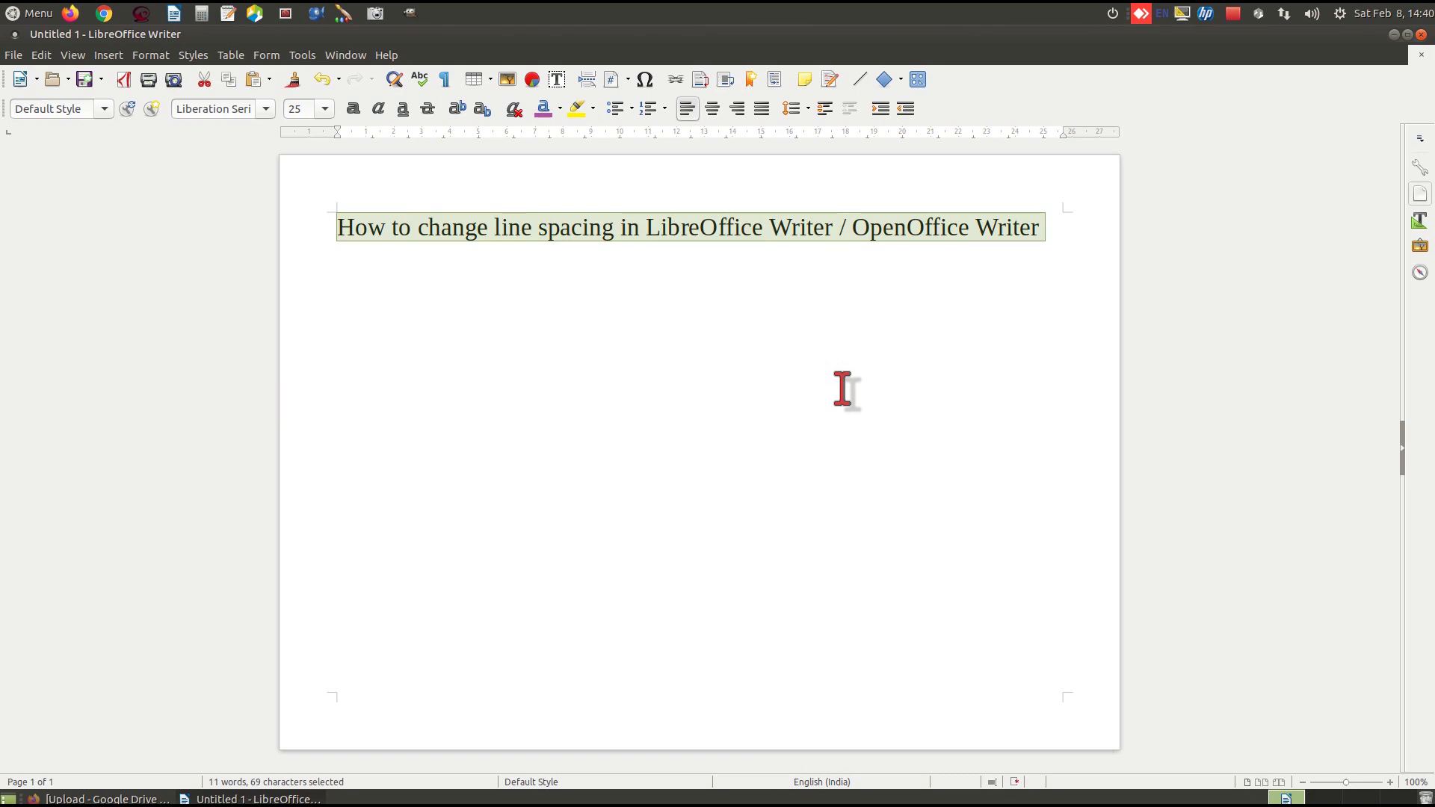
key("ctrl+c")
key("End")
key("Return")
key("ctrl+v")
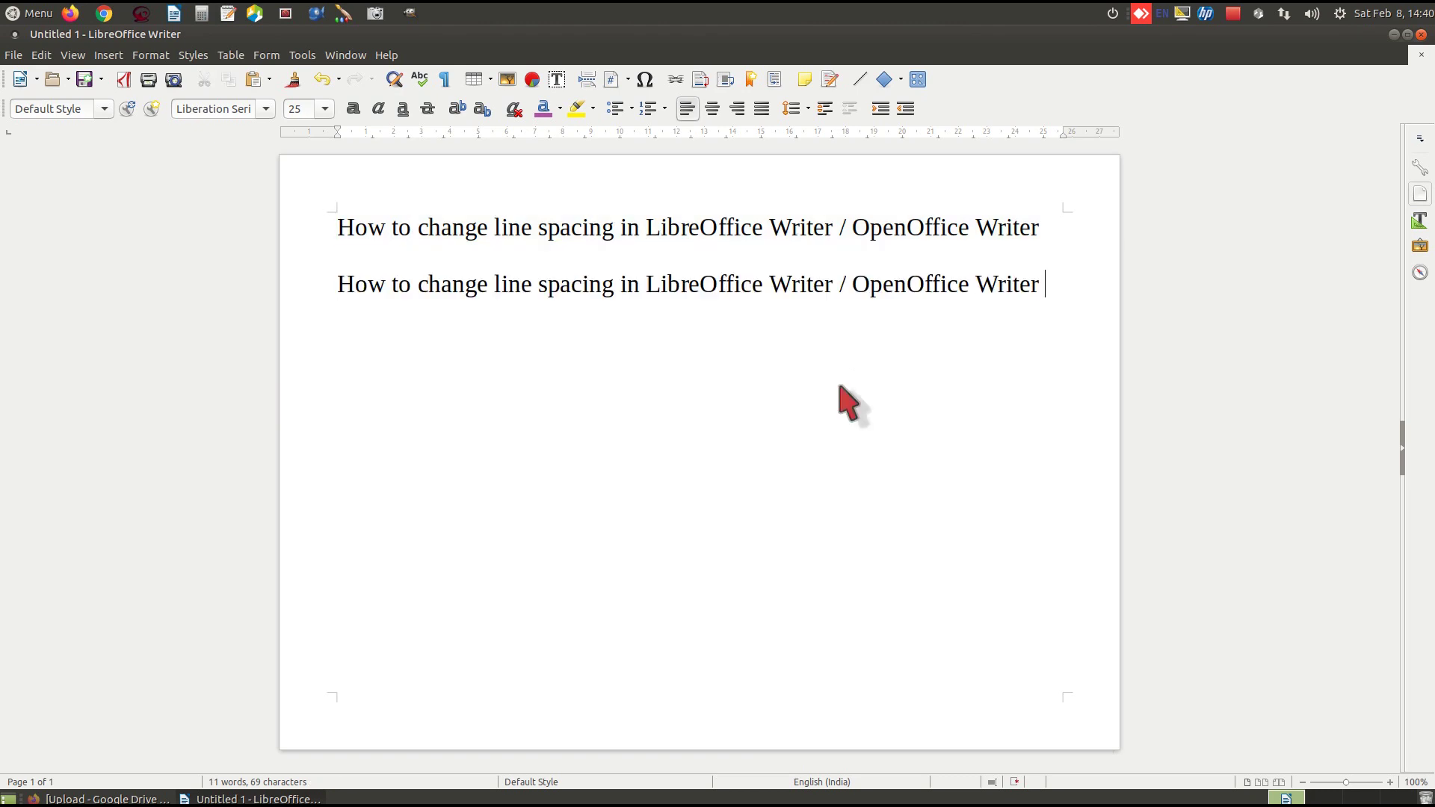
key("Return")
key("ctrl+v")
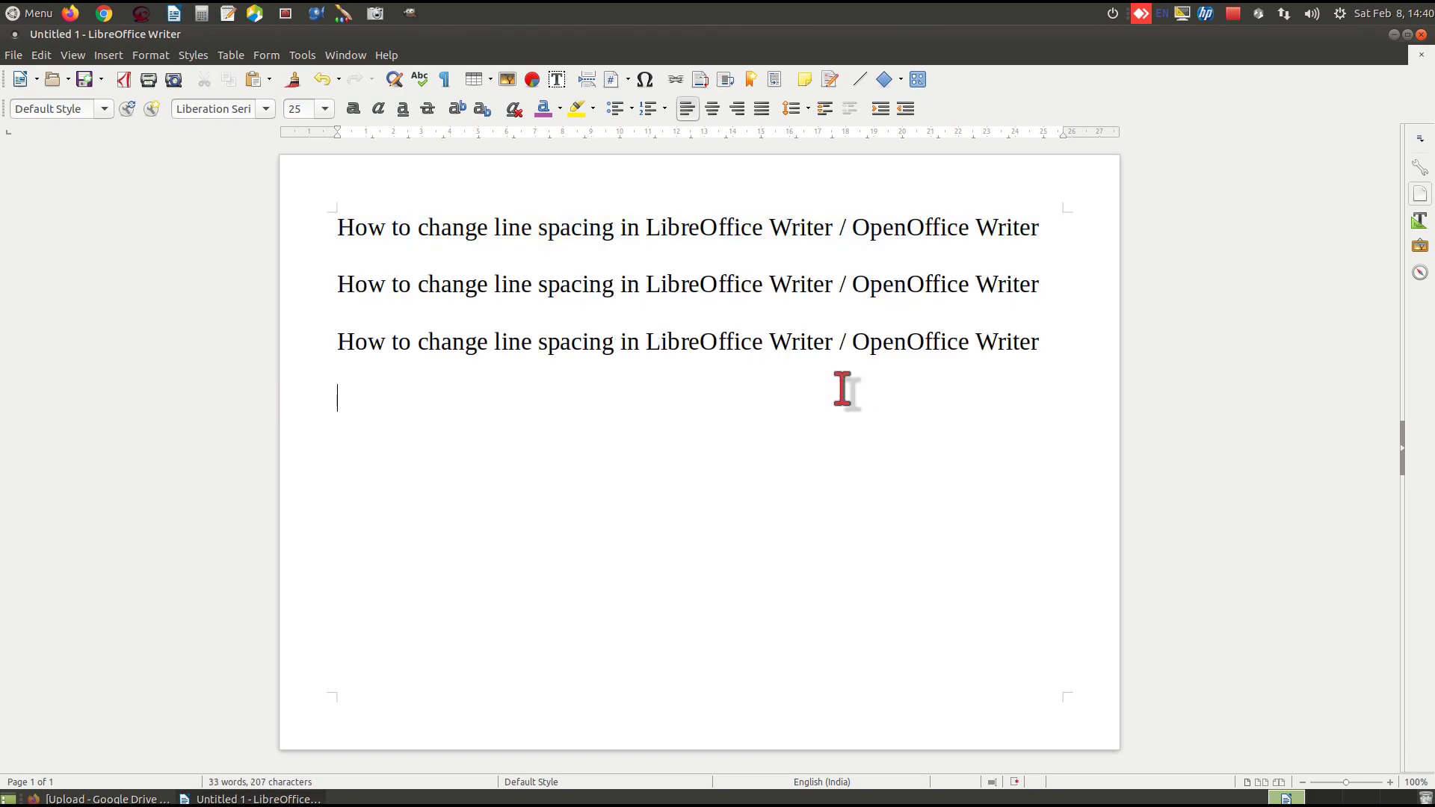
key("ctrl+v")
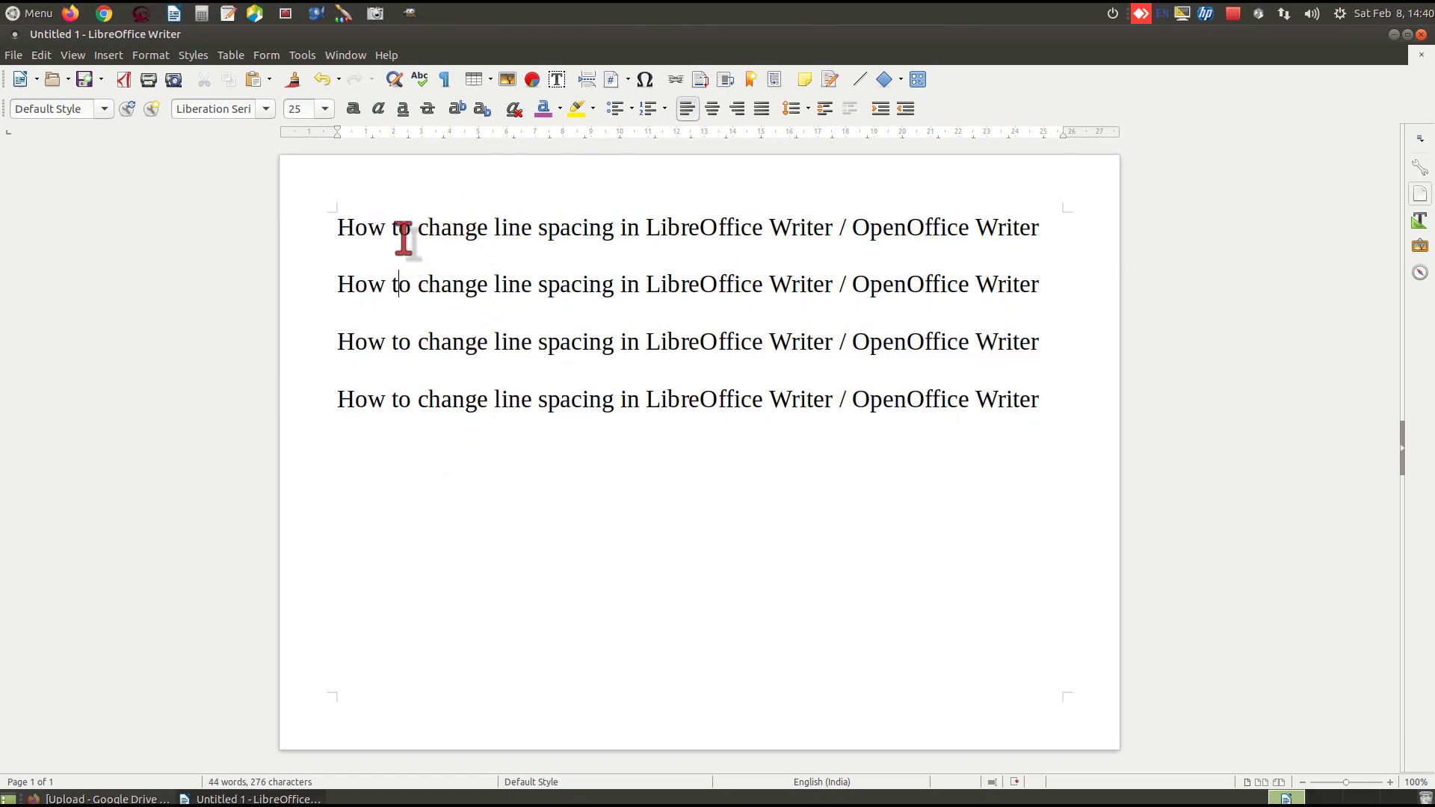
- Select all four title lines
left_click_drag(333, 228, 1014, 400)
left_click(630, 503)
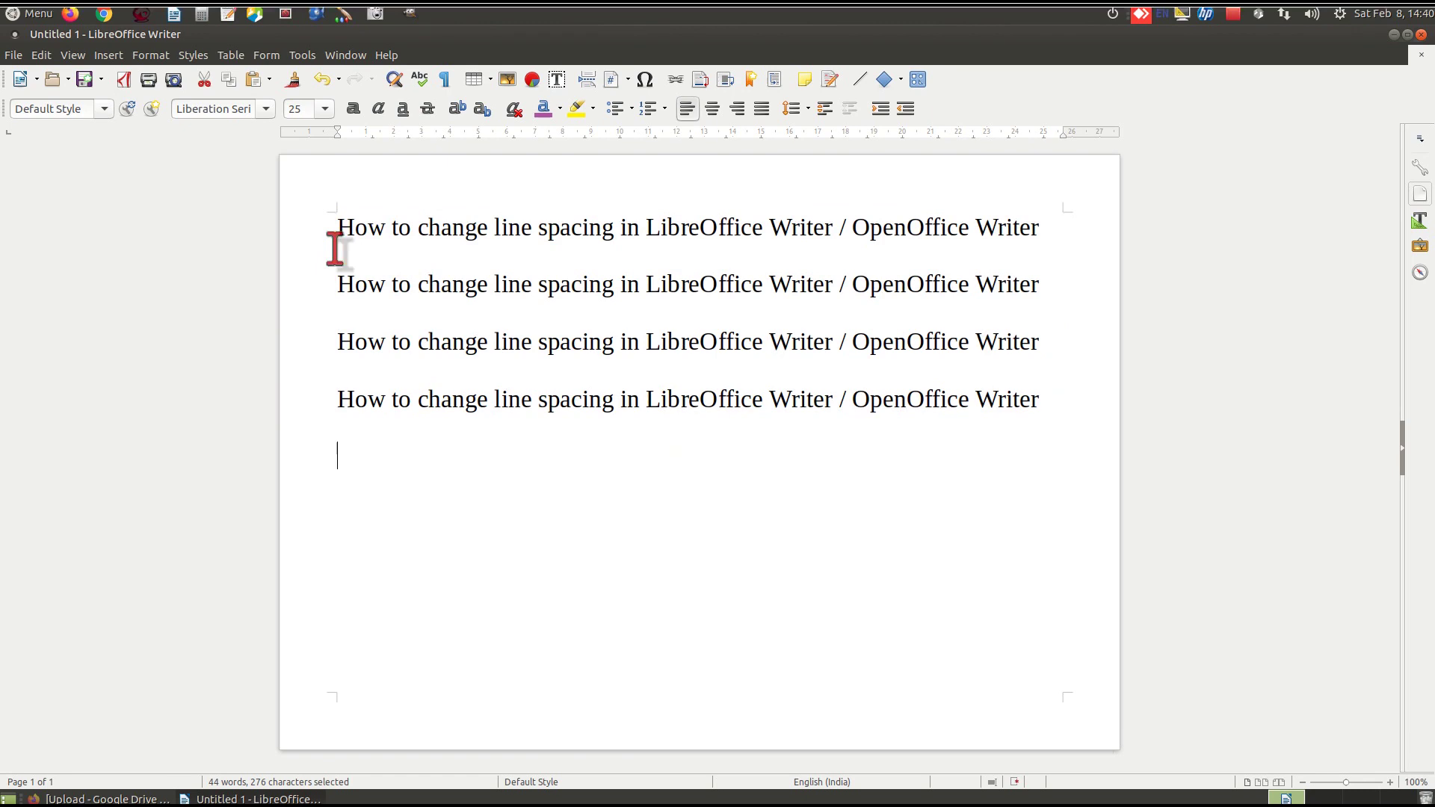
left_click_drag(333, 224, 1024, 403)
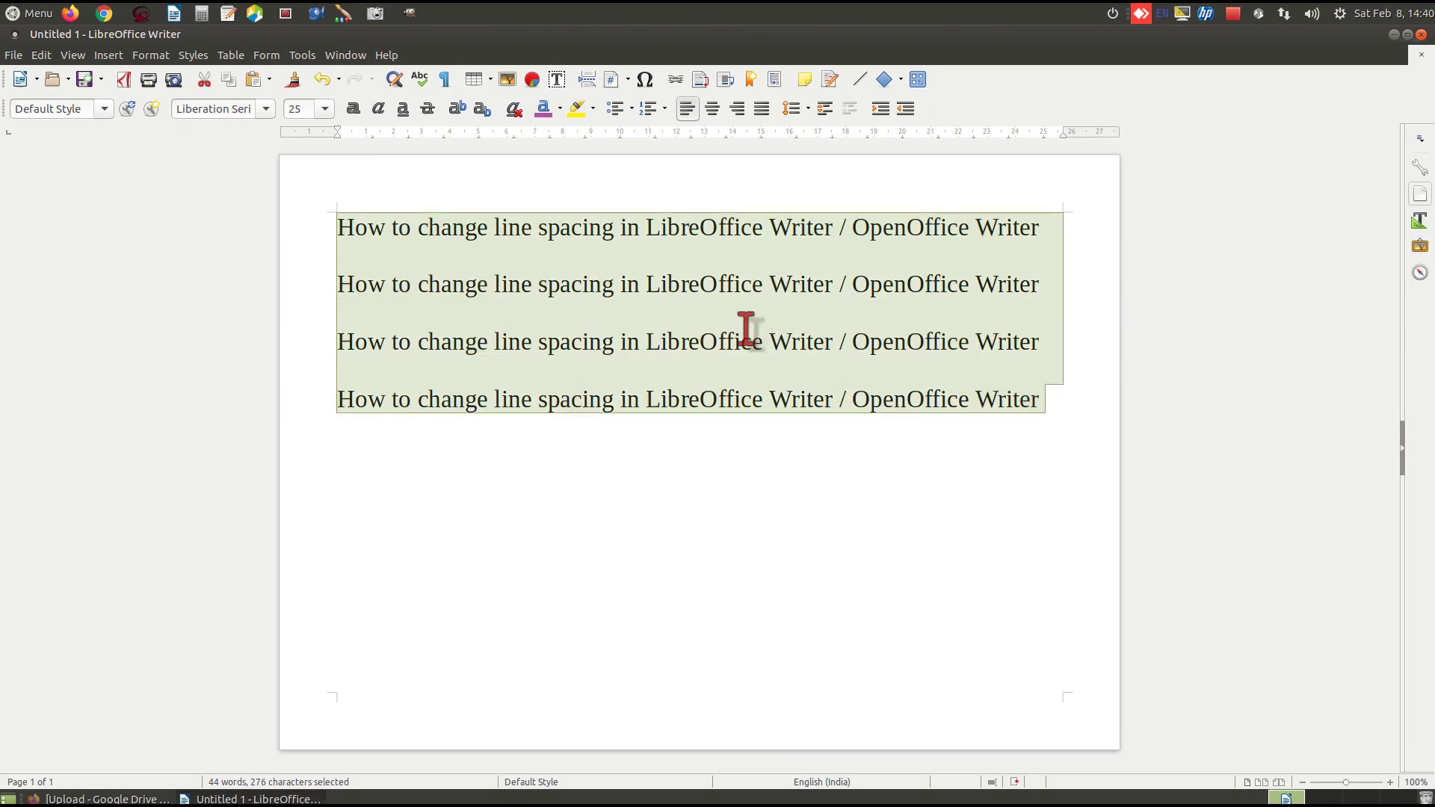
- Cycle the selected lines through spacing 1, 1.15 and 1.5, ending on double spacing
left_click(795, 110)
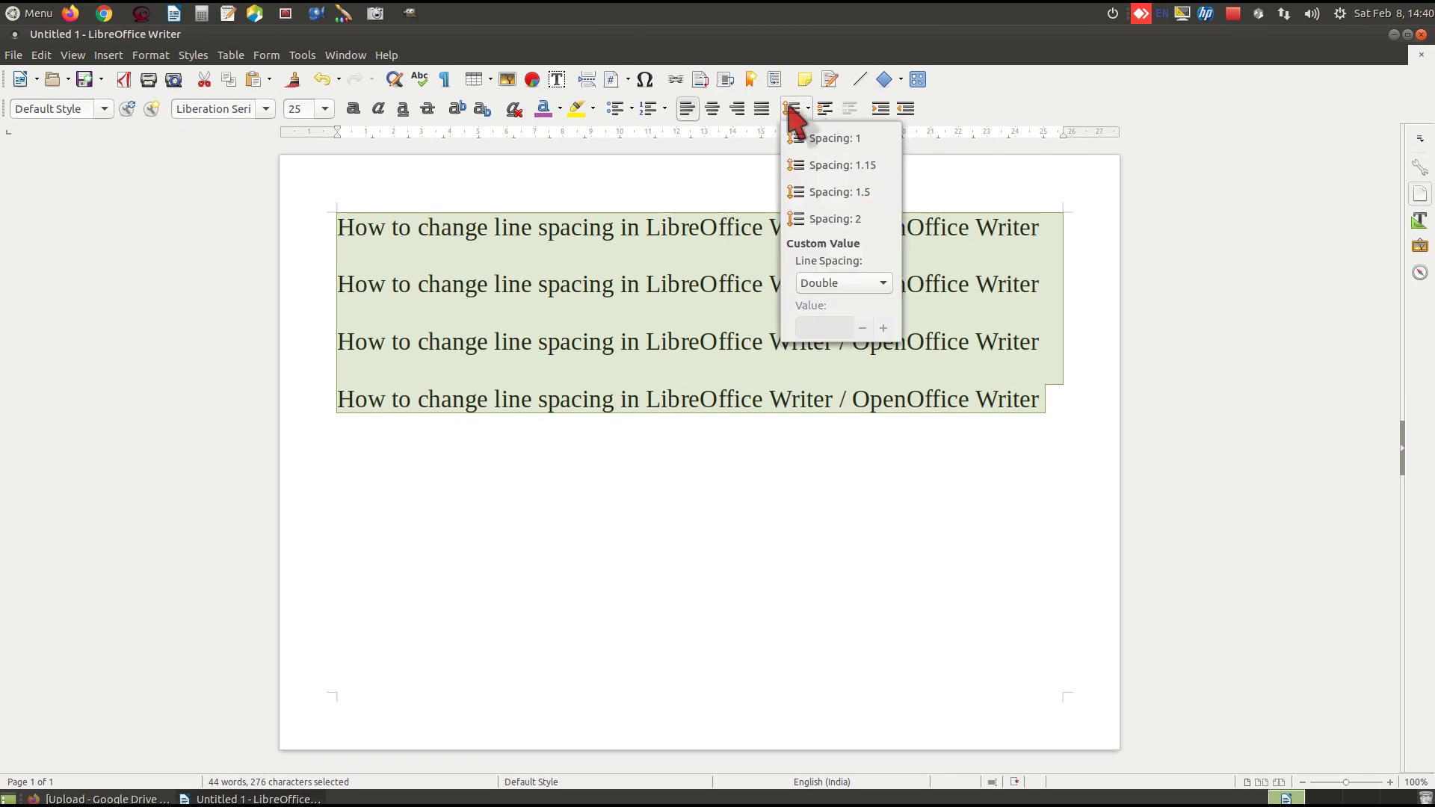
left_click(793, 109)
left_click(793, 110)
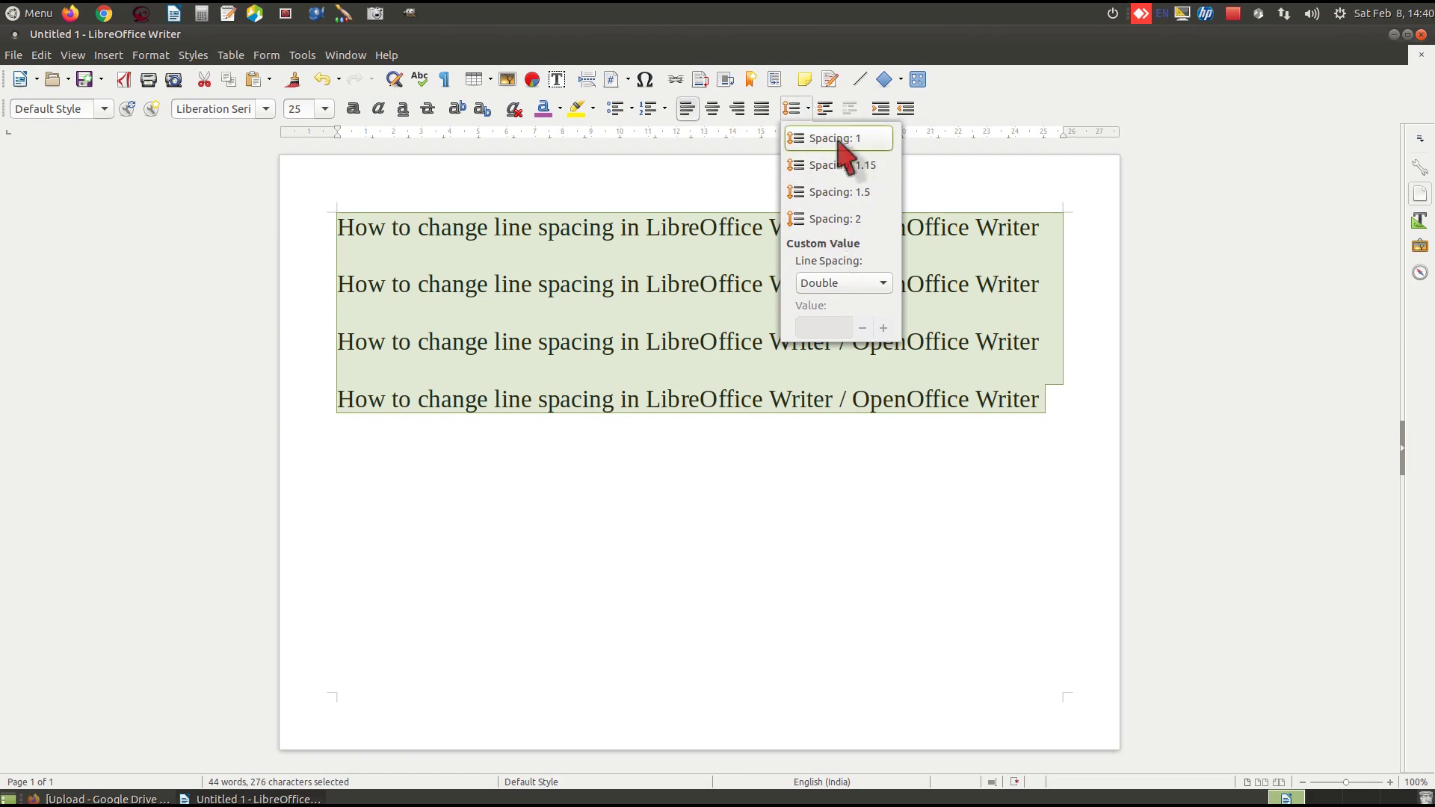
left_click(867, 142)
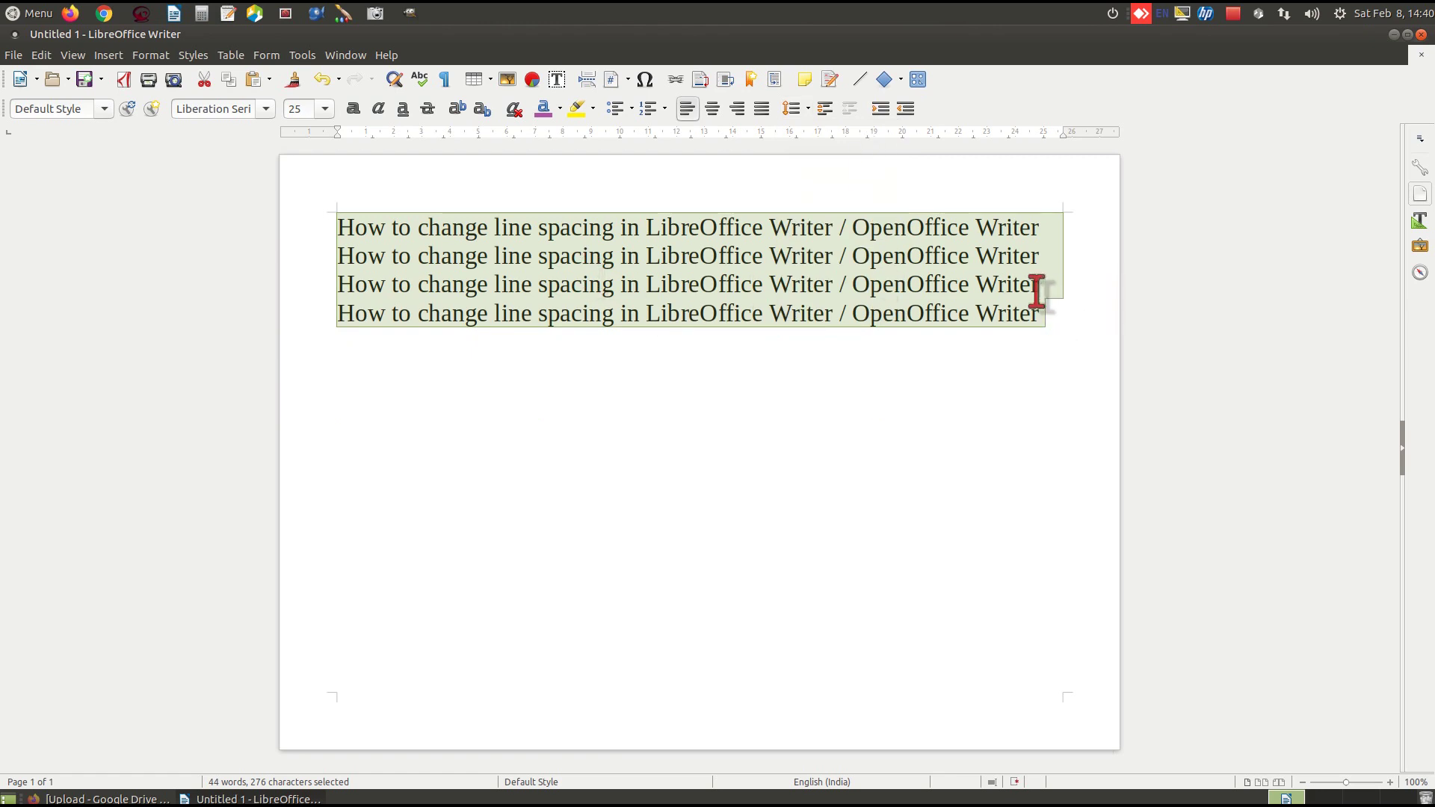
left_click(794, 112)
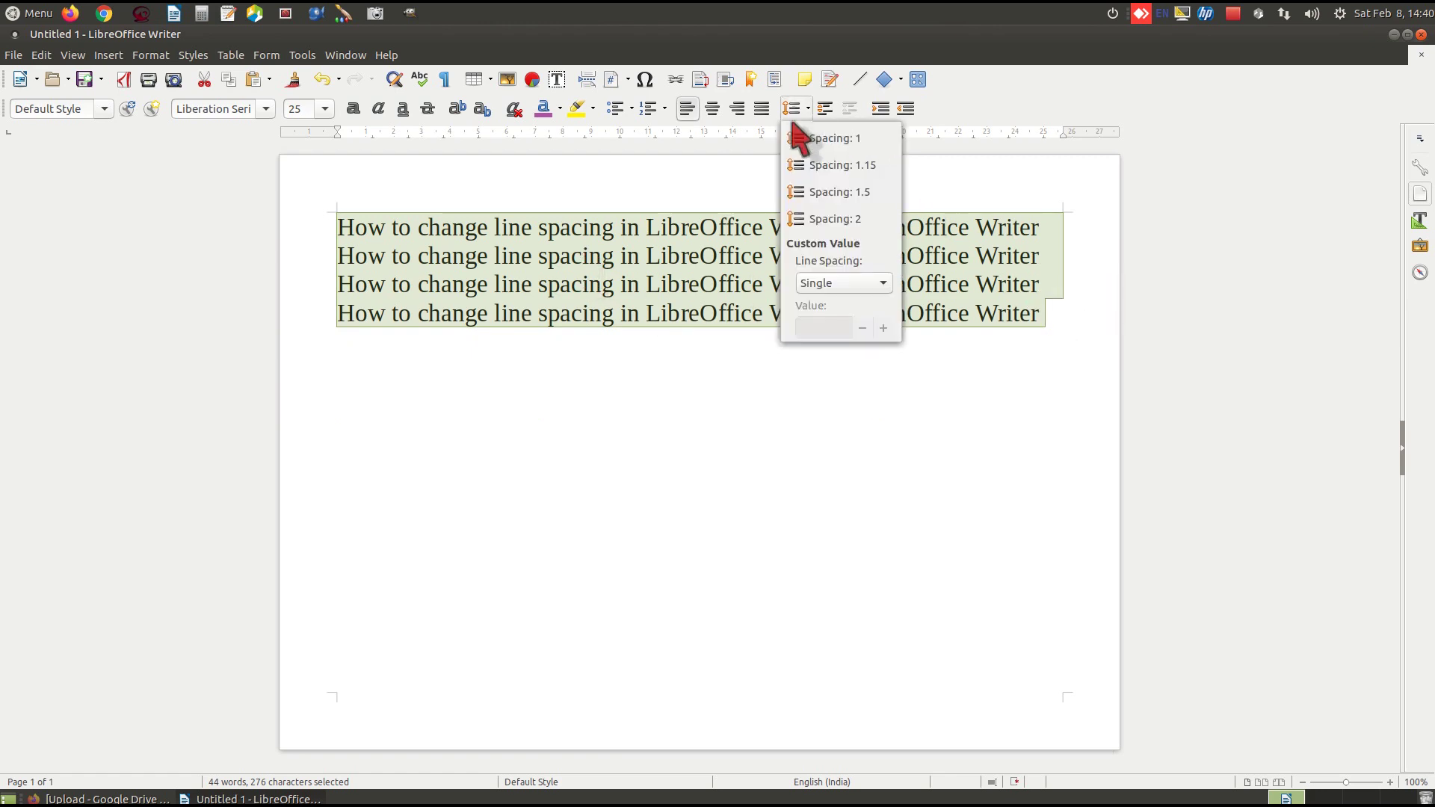
left_click(858, 167)
left_click(794, 117)
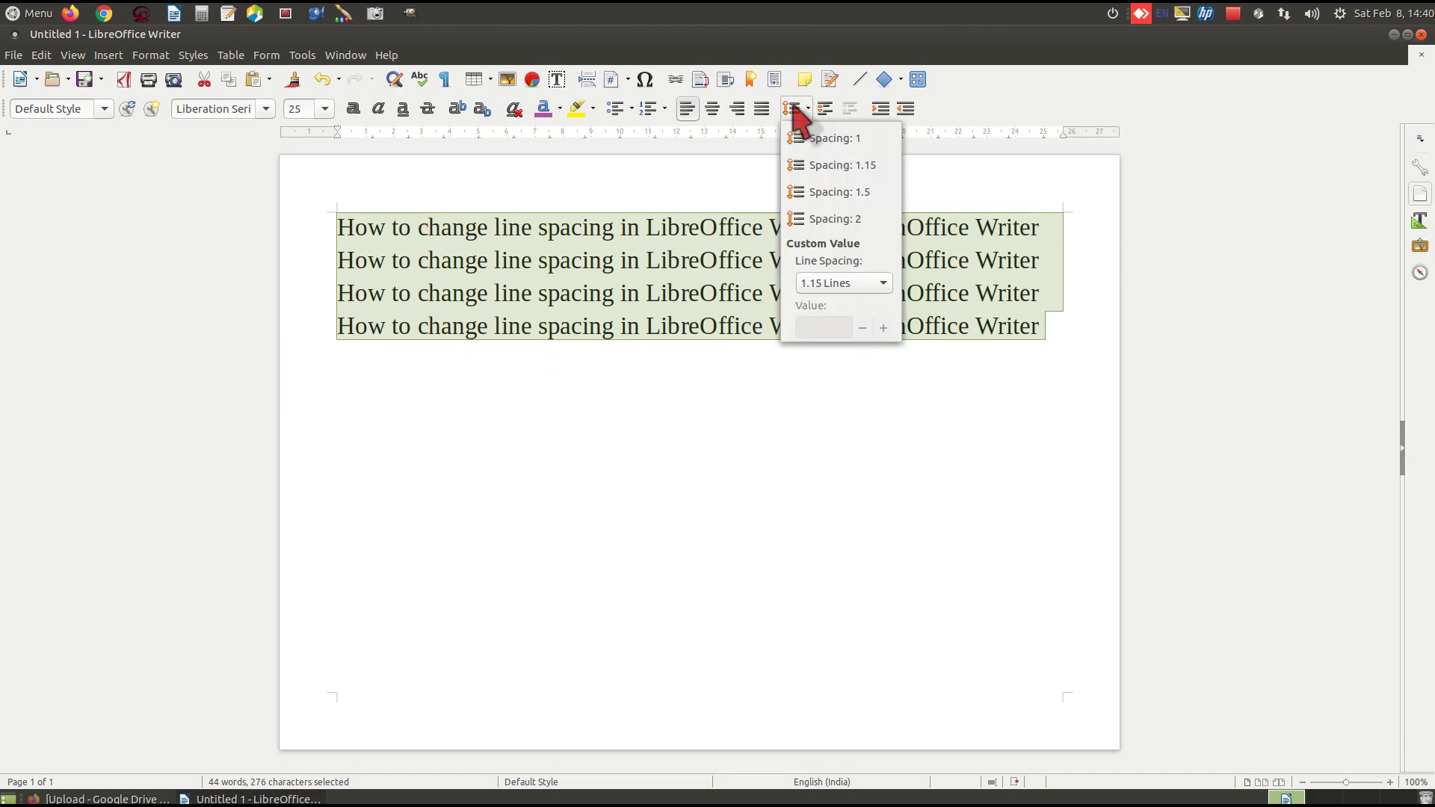
left_click(841, 189)
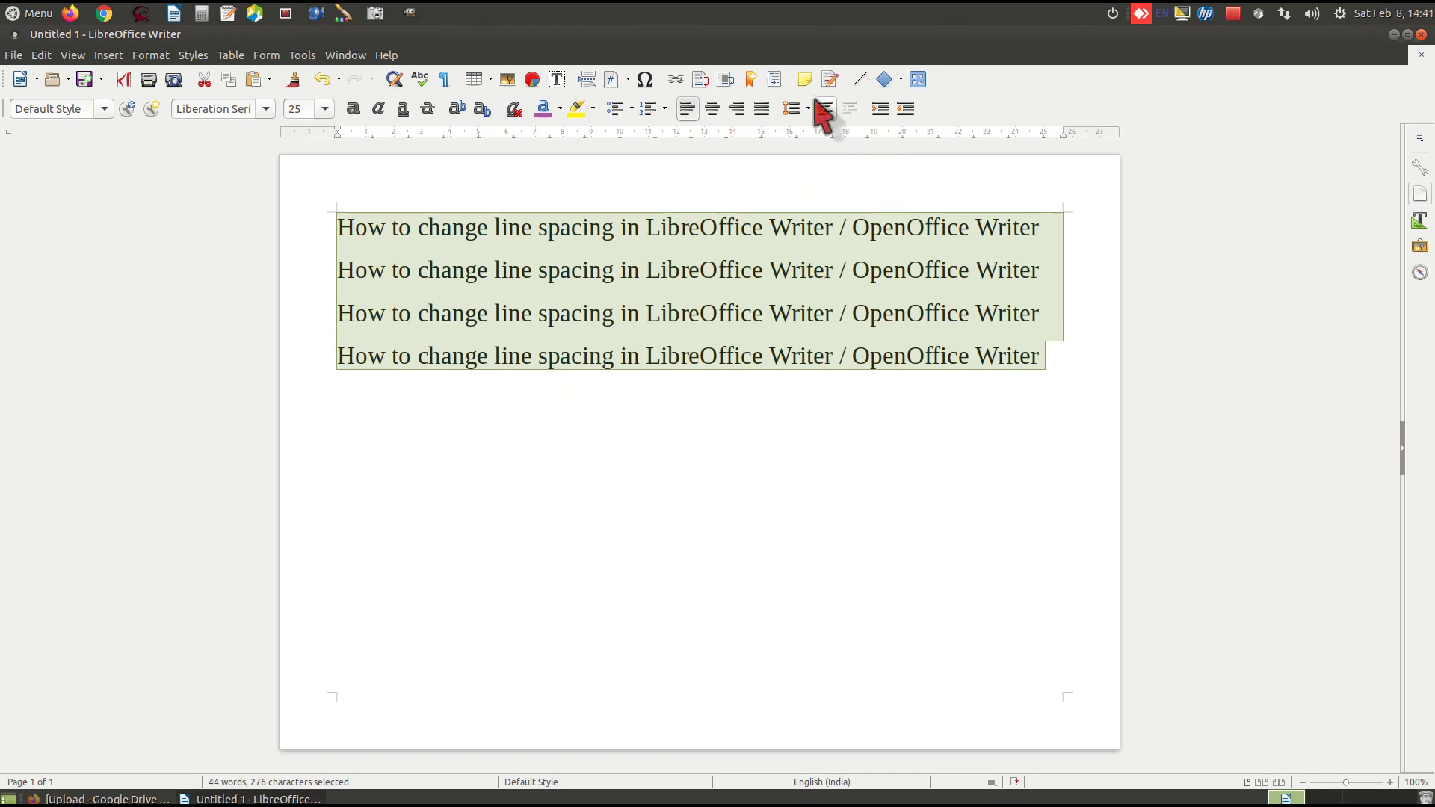
left_click(794, 113)
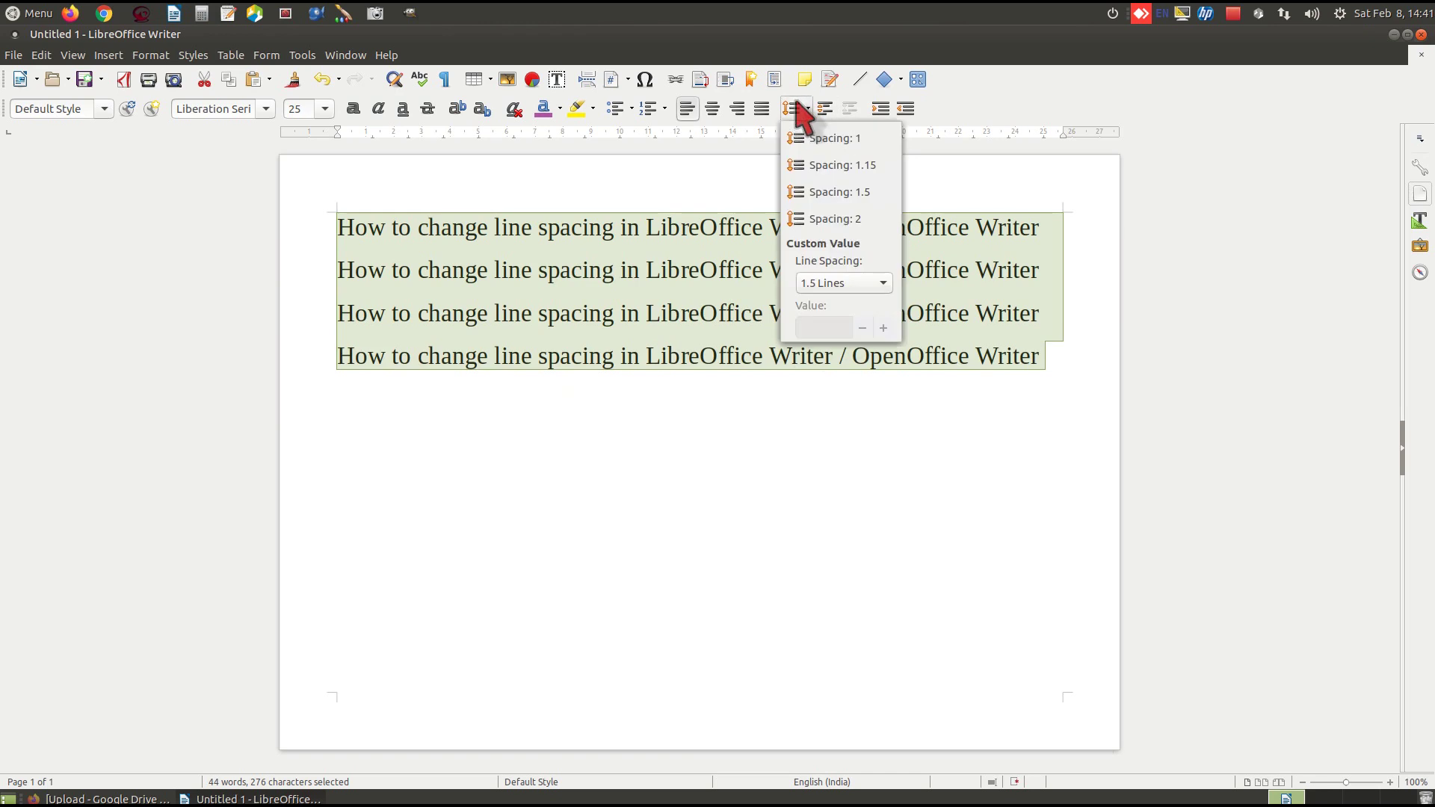
left_click(845, 221)
left_click(795, 112)
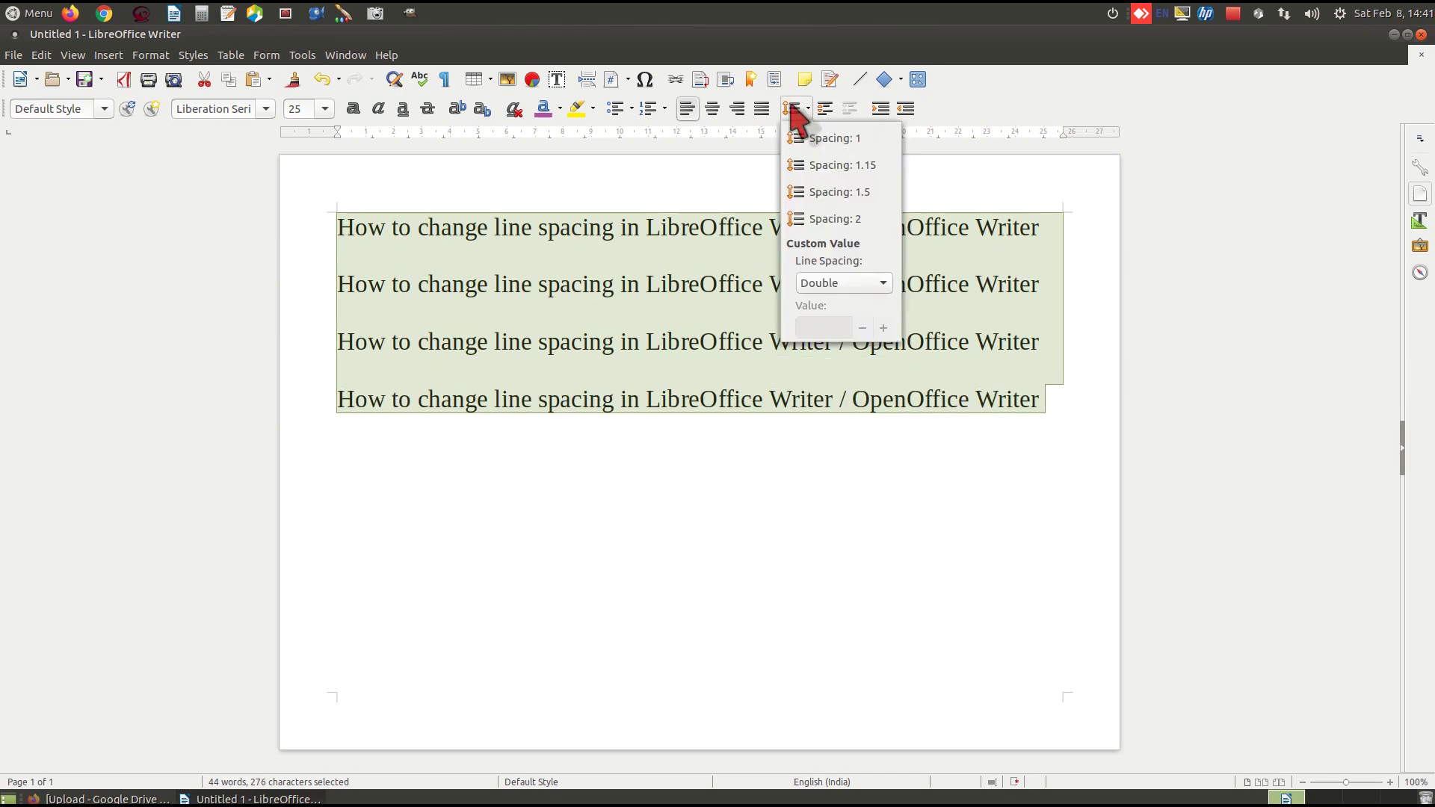
- Try the Single, 1.15, Proportional and At least line spacing types
left_click(844, 284)
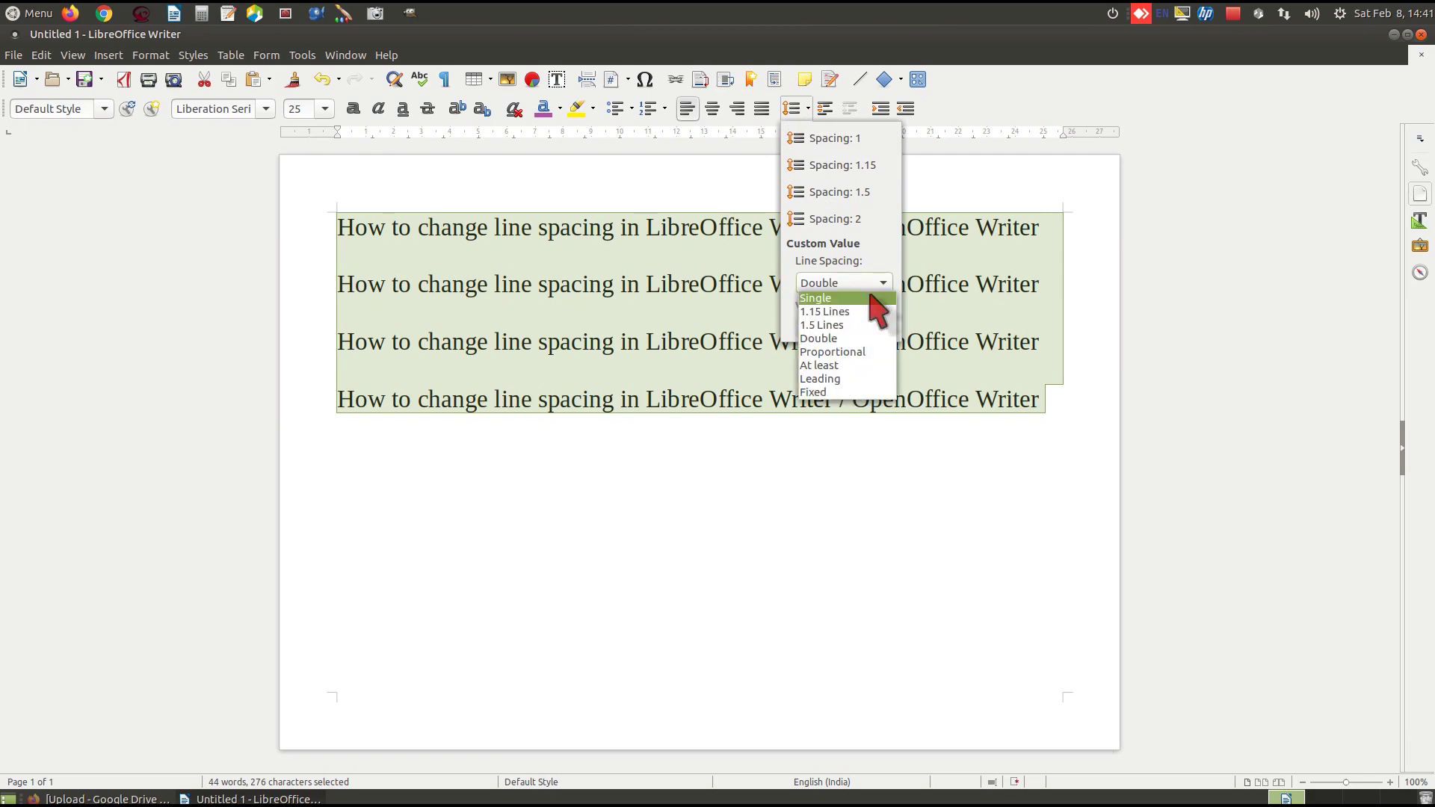
left_click(853, 298)
left_click(852, 284)
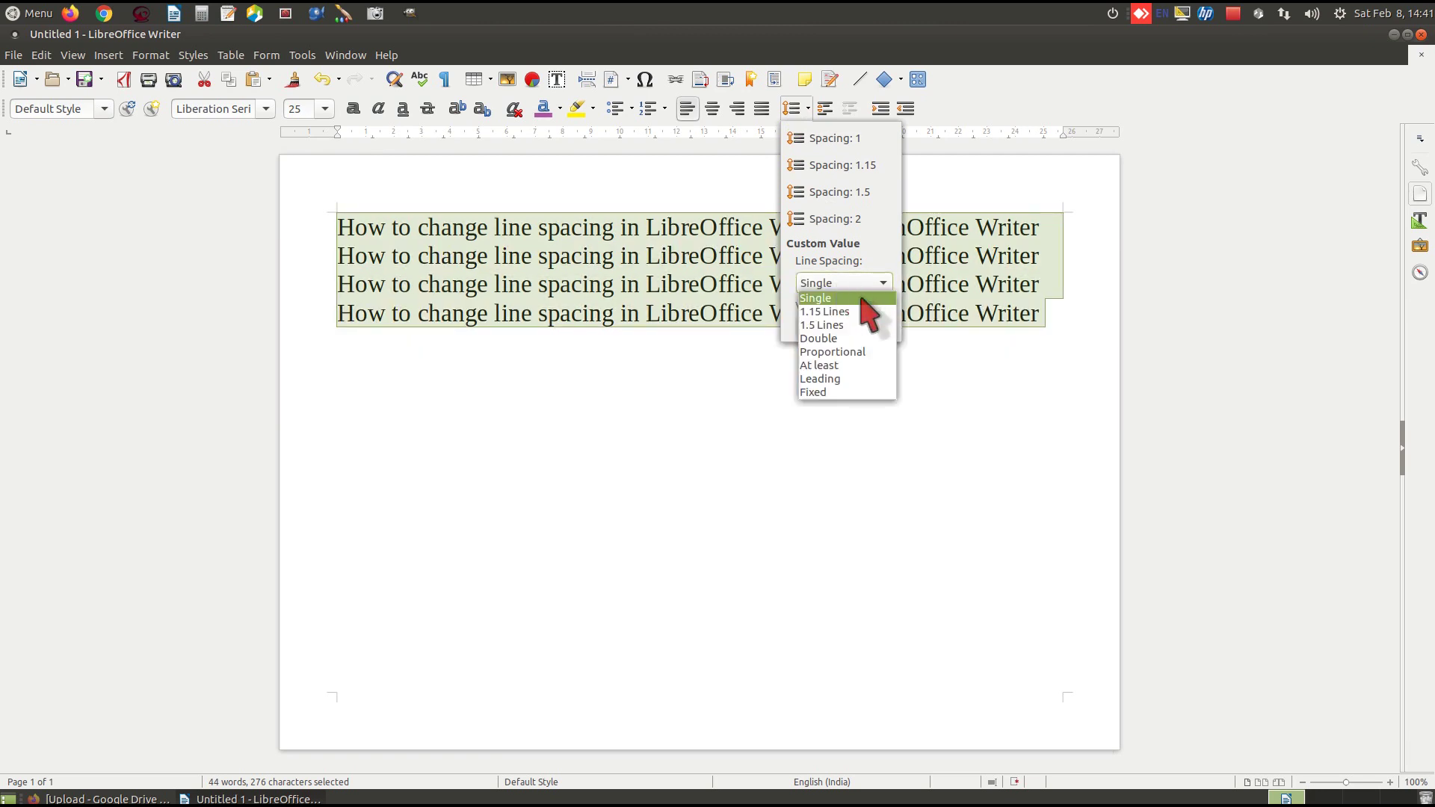
left_click(852, 308)
left_click(850, 285)
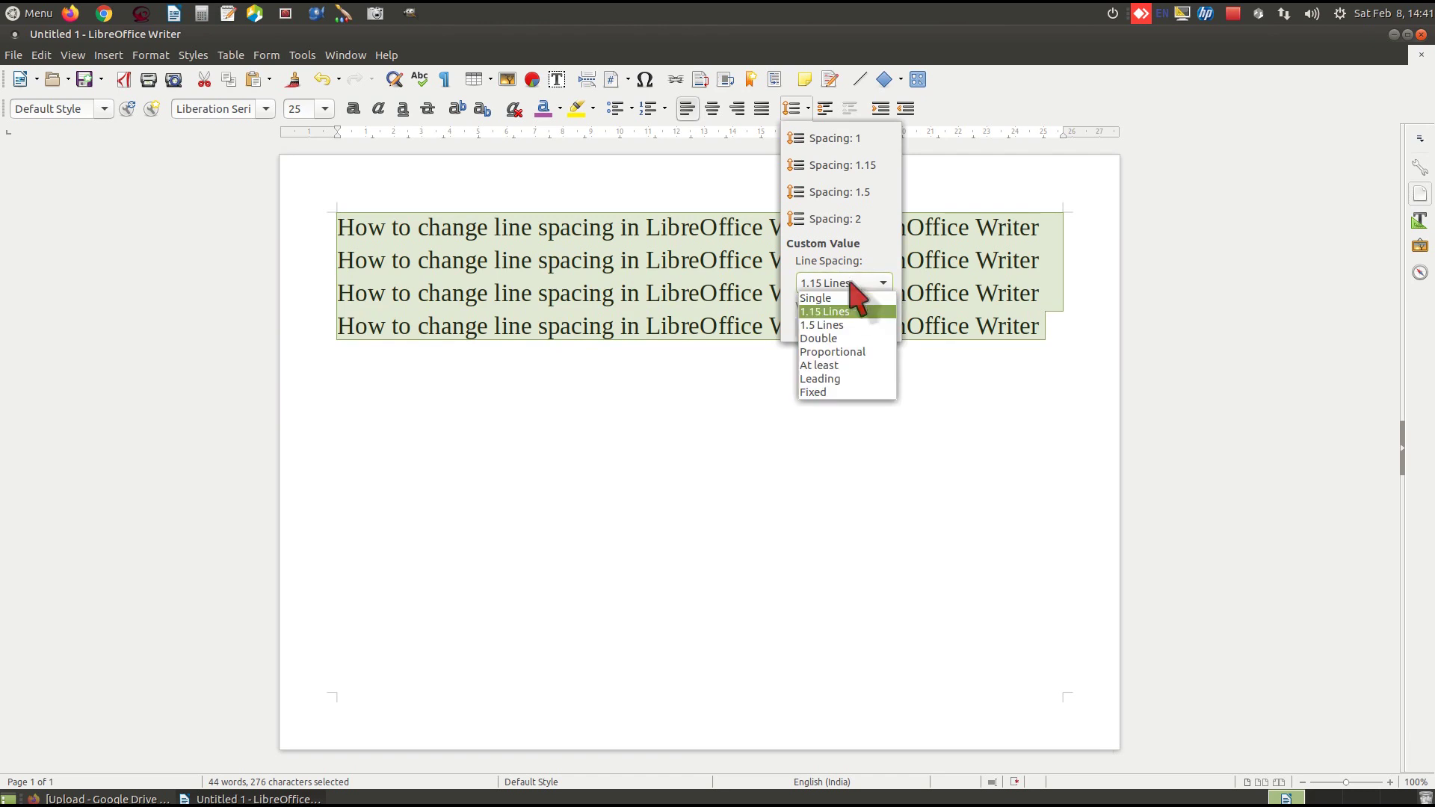
left_click(858, 352)
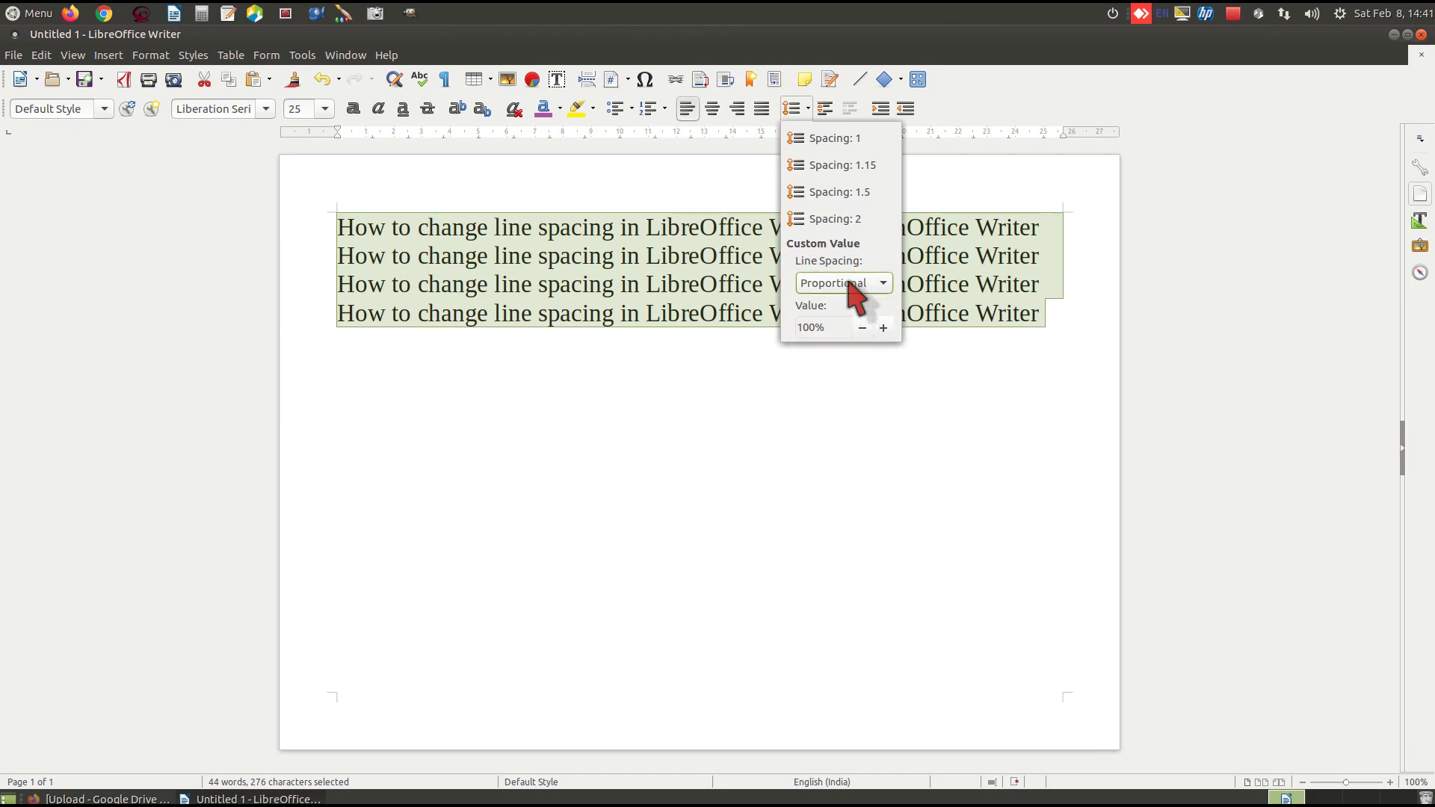
left_click(846, 284)
left_click(848, 364)
- Experiment with at-least spacing values of 5, 1.9 and 5 cm
double_click(812, 327)
key("BackSpace")
type("5cm")
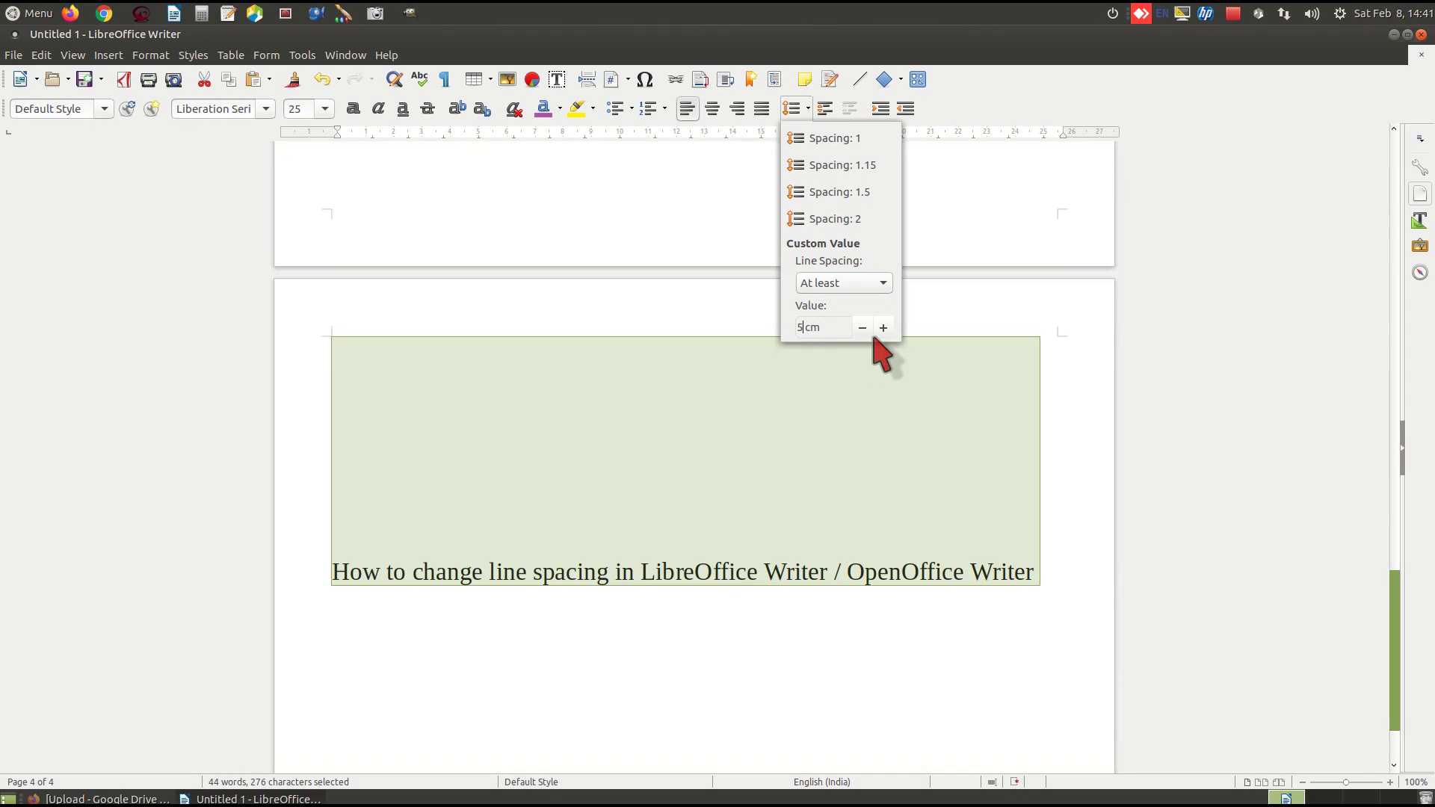
key("BackSpace")
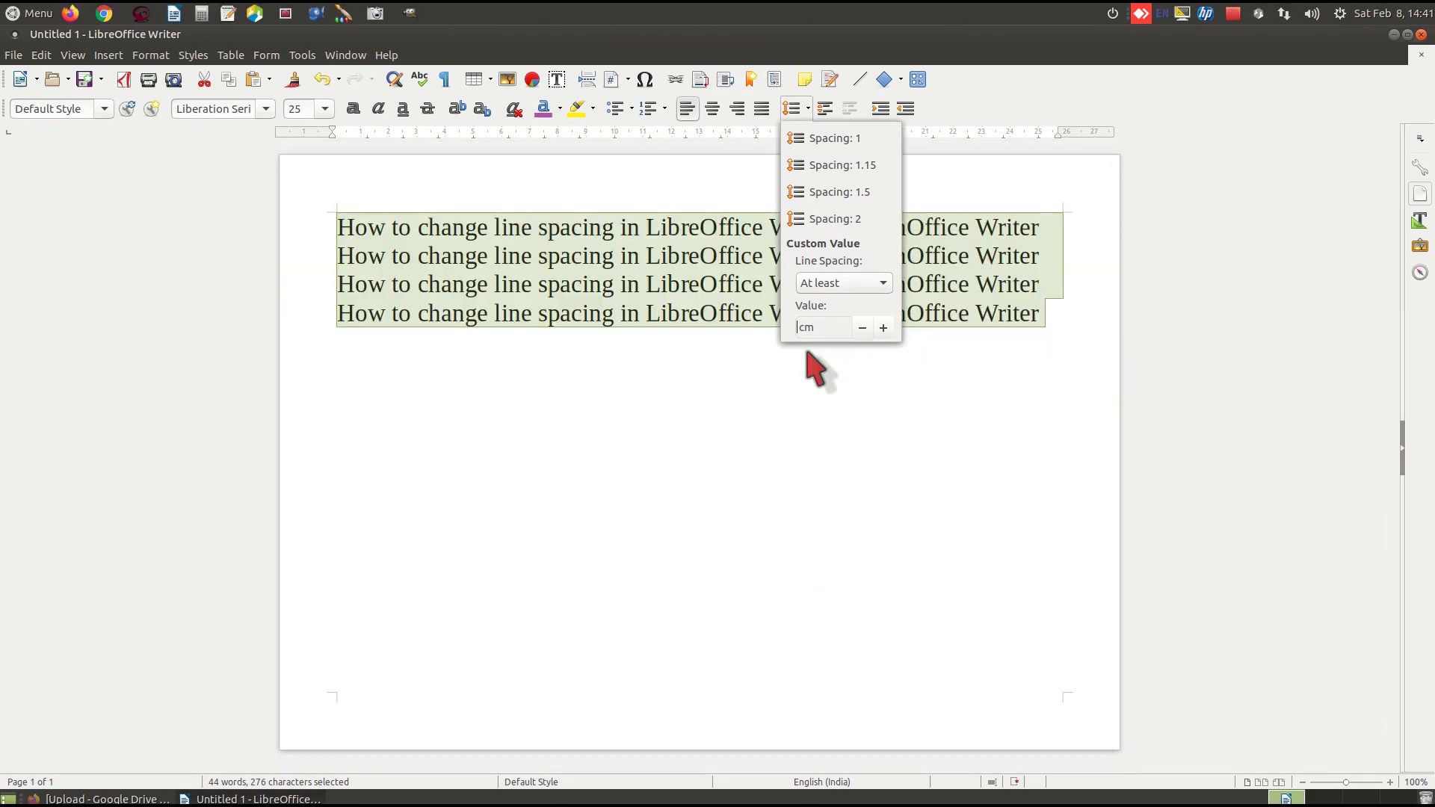
type("1 ")
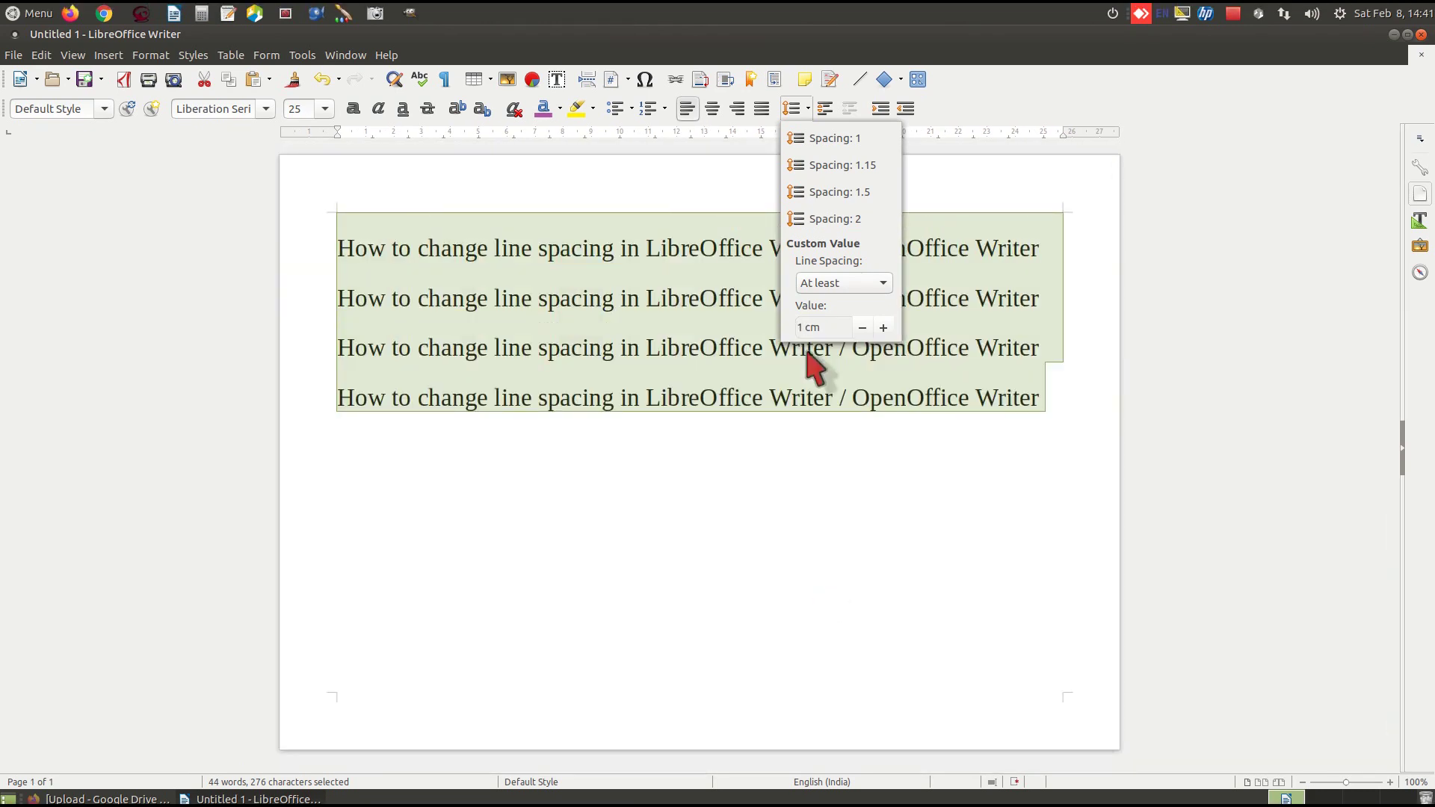
type(".9")
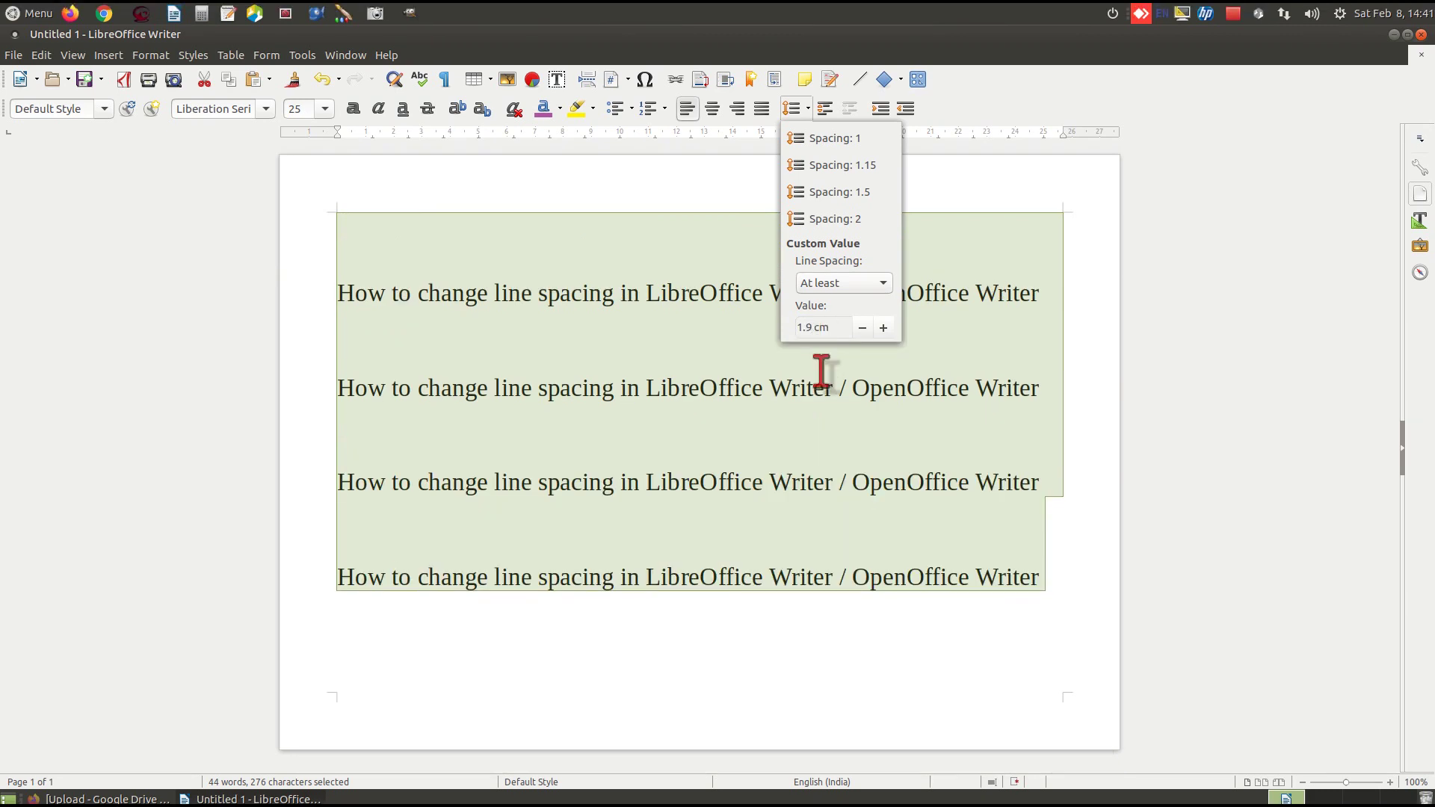
key("BackSpace")
key("BackSpace")
key("BackSpace")
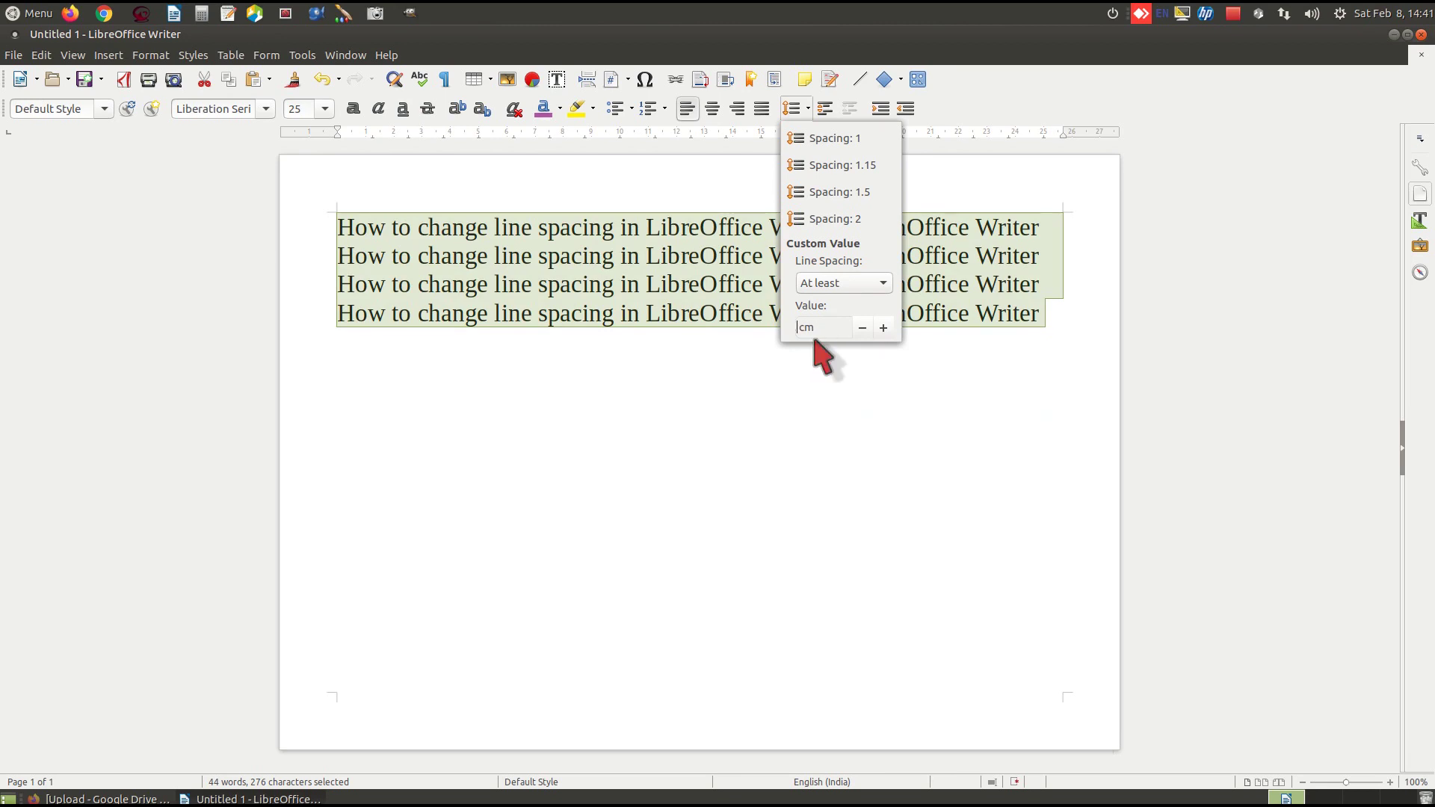
type("5")
- Switch the line spacing type to Fixed with a value of 0.80 cm
left_click(837, 284)
left_click(834, 352)
left_click(838, 284)
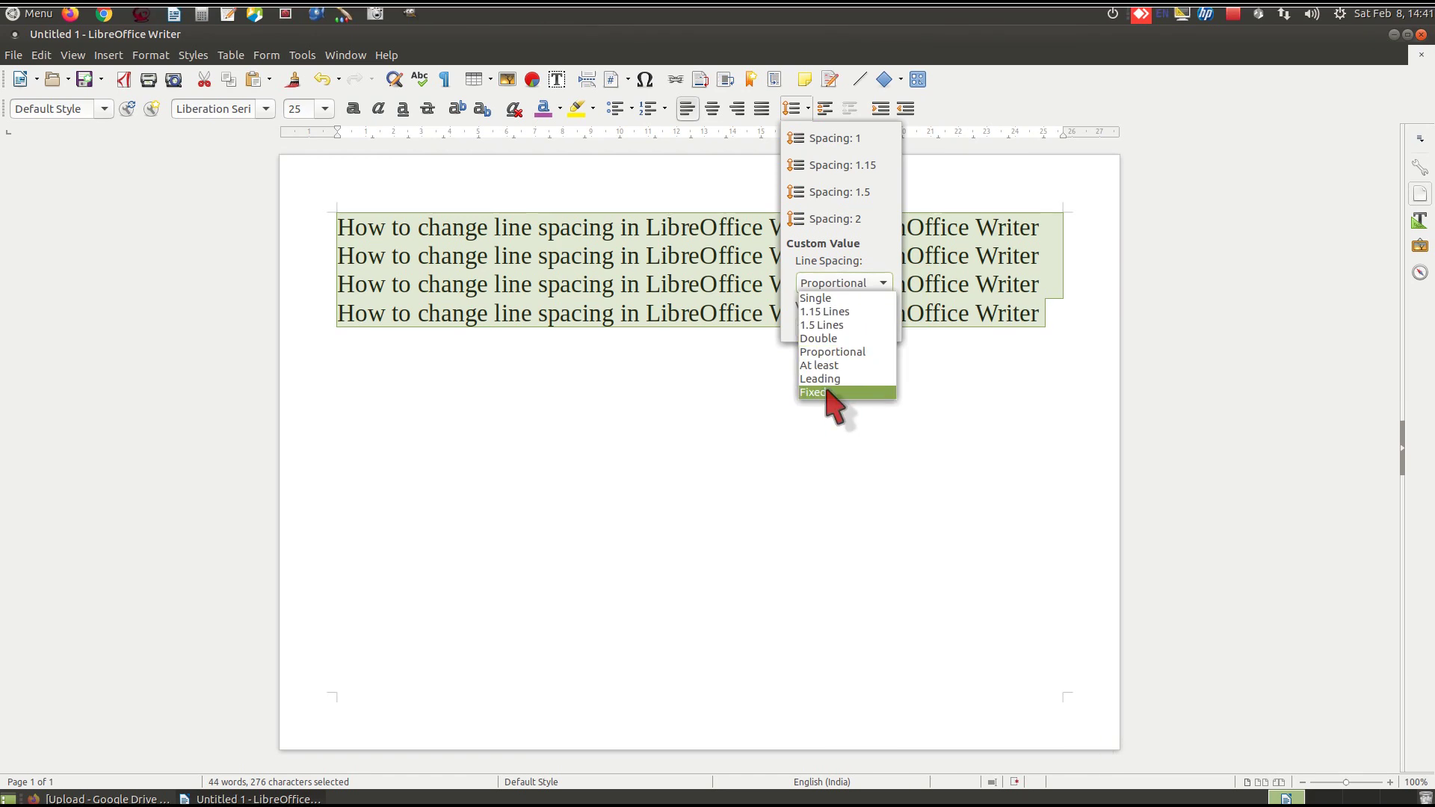
left_click(822, 393)
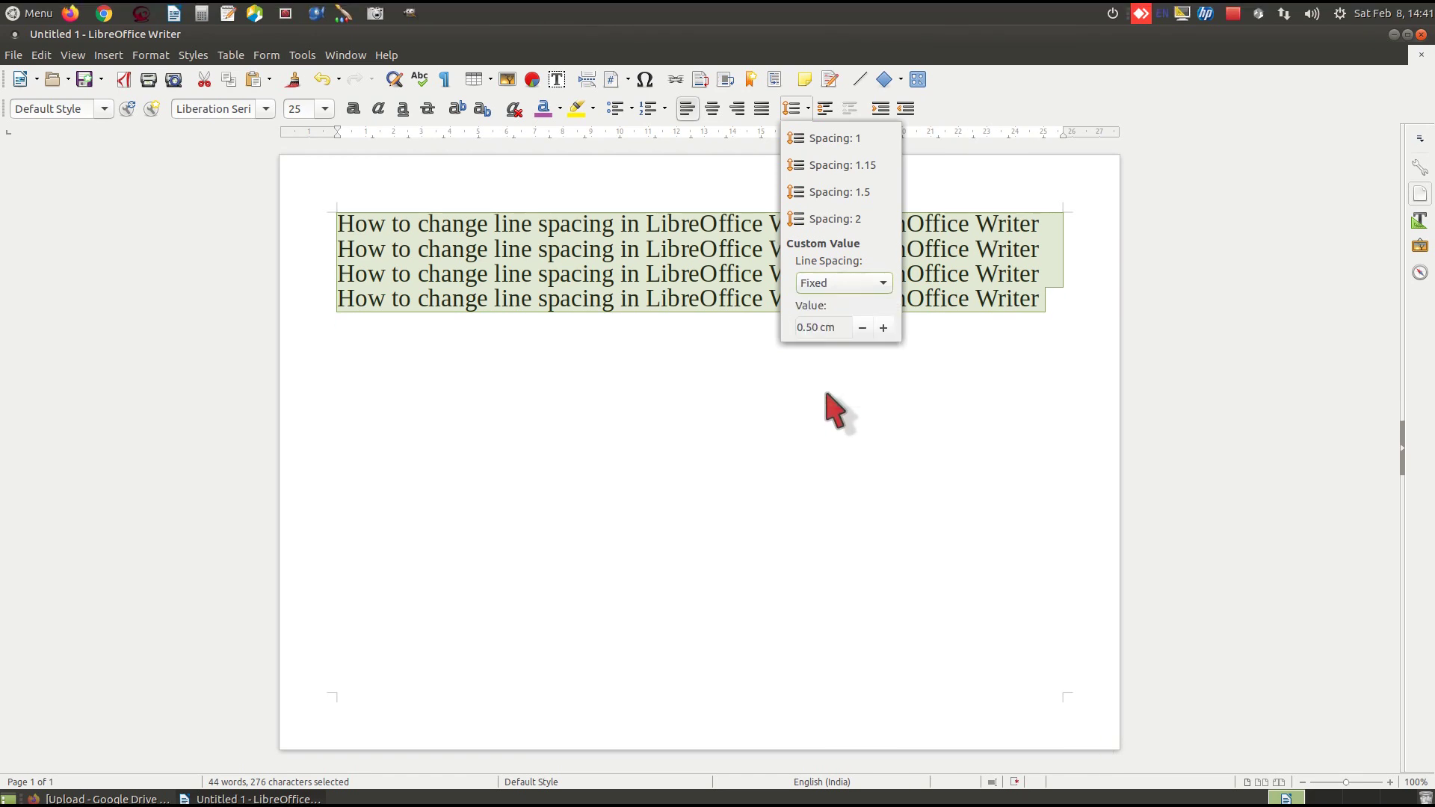
left_click(806, 327)
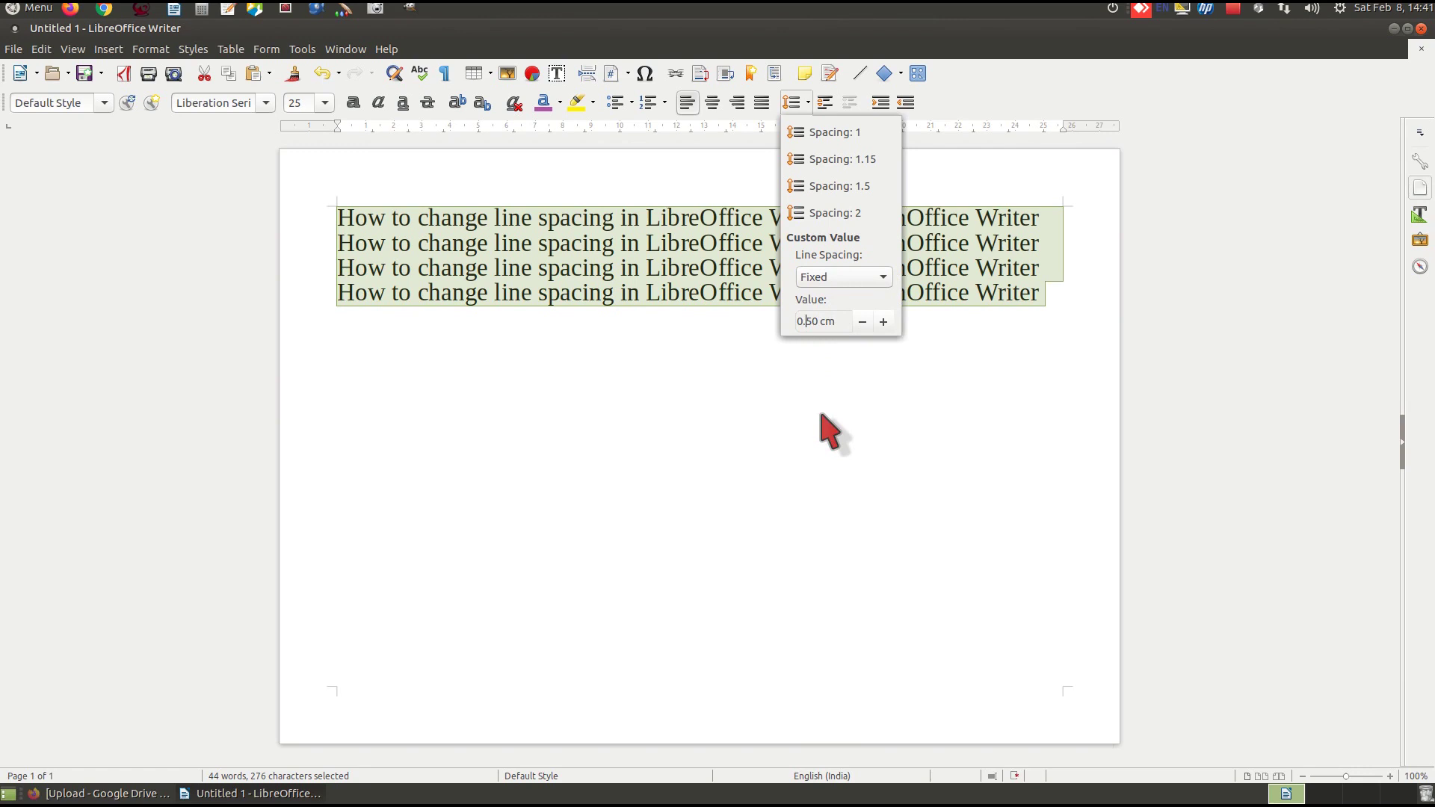
key("Delete")
type("8")
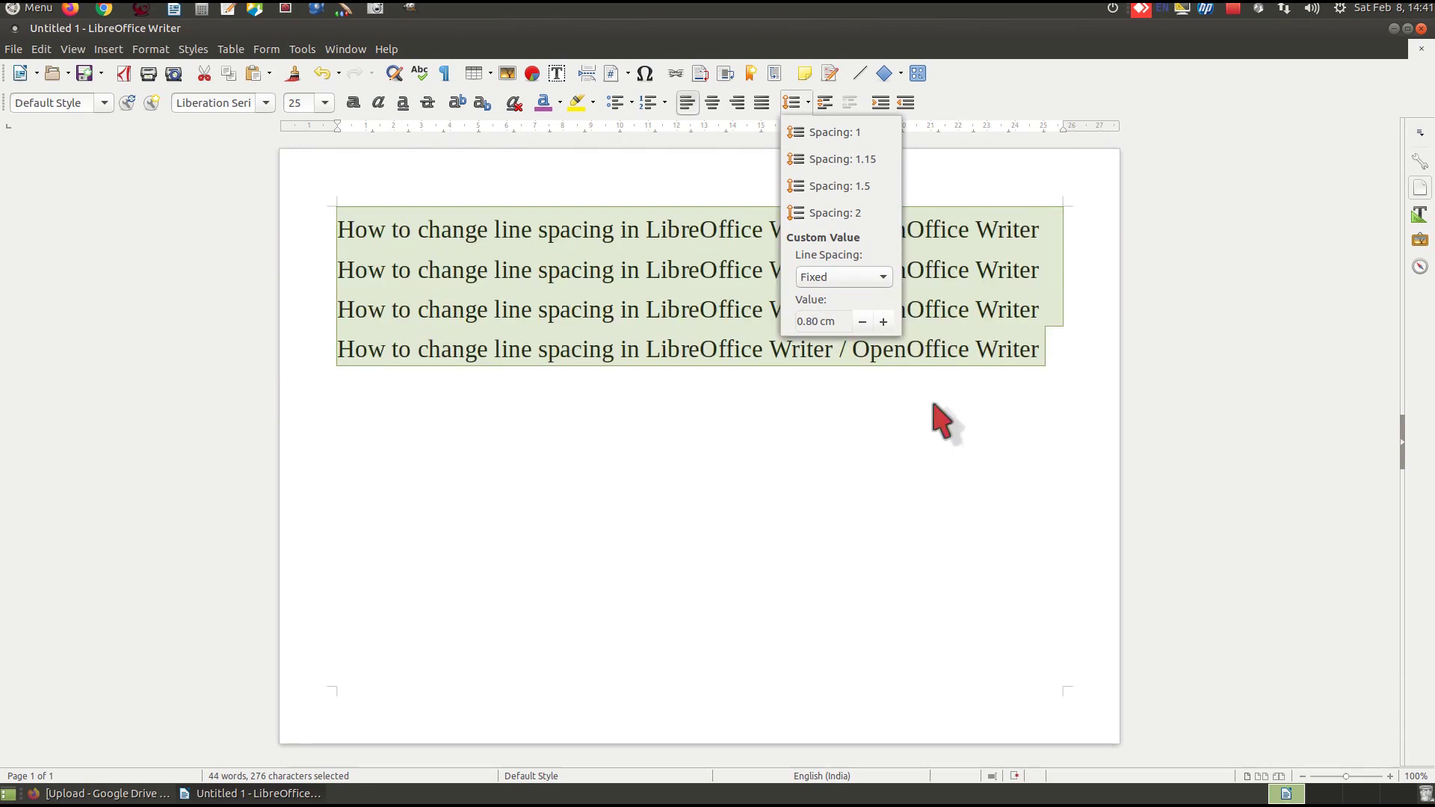
left_click(975, 411)
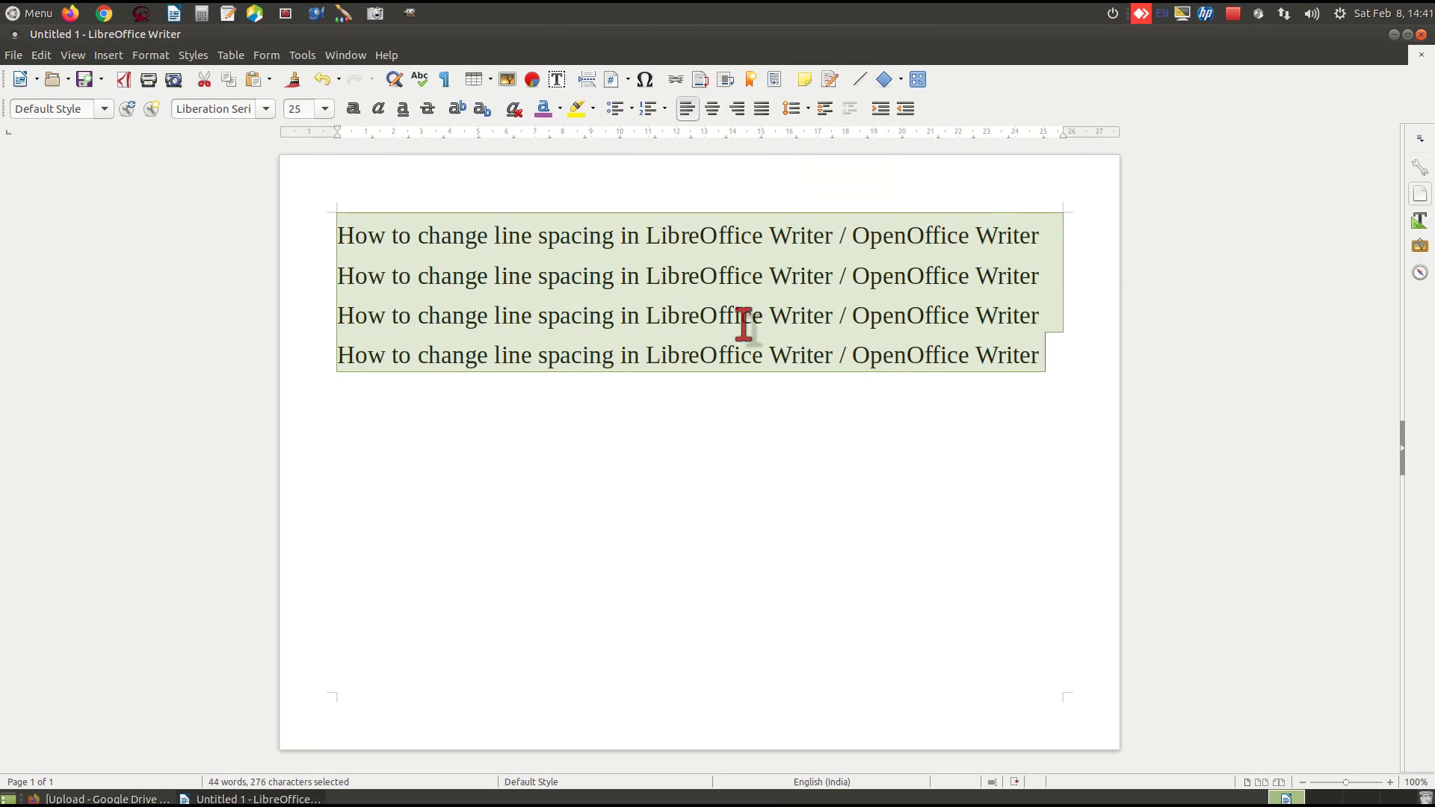
- Give the first title line 1.5 line spacing
key("Down")
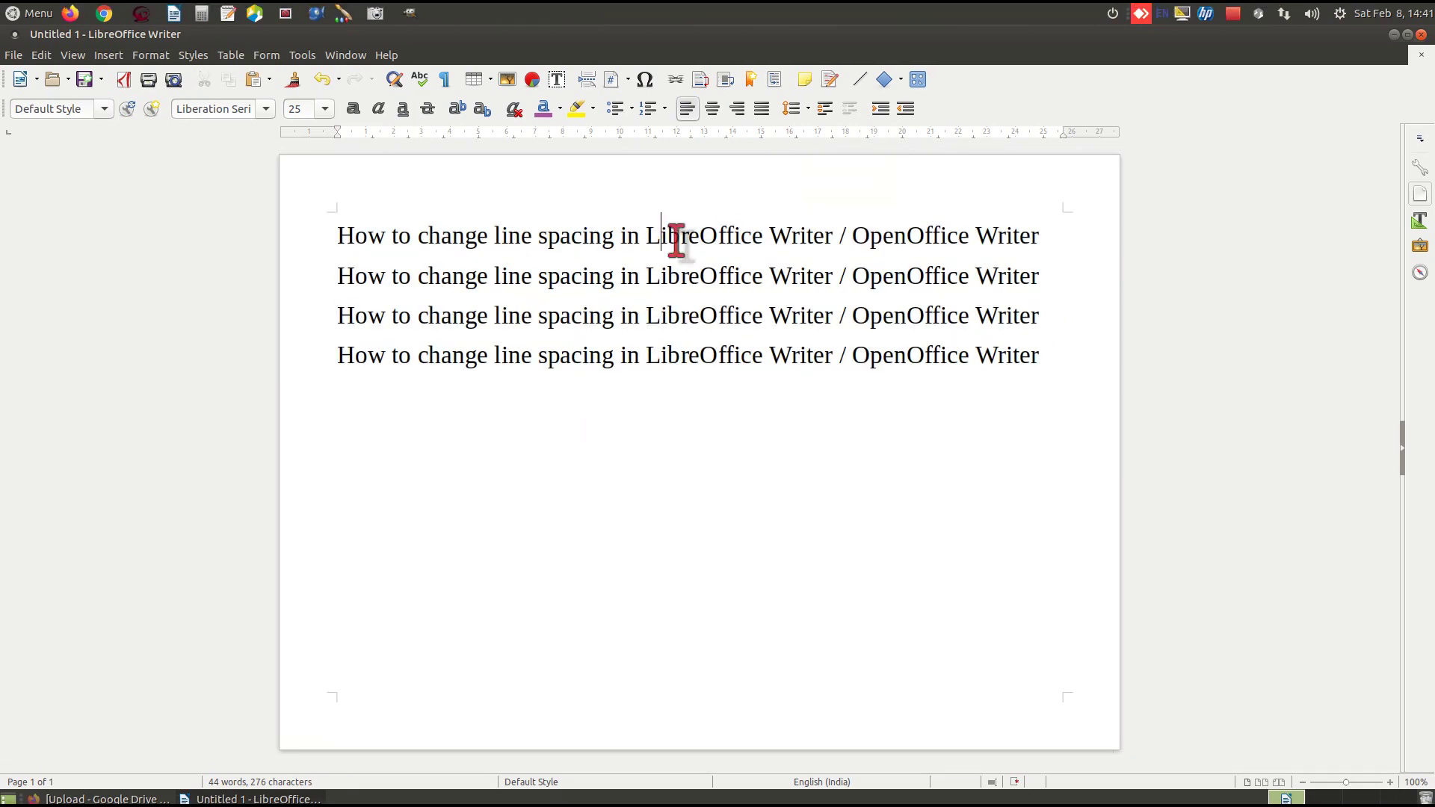
left_click(793, 103)
left_click(809, 194)
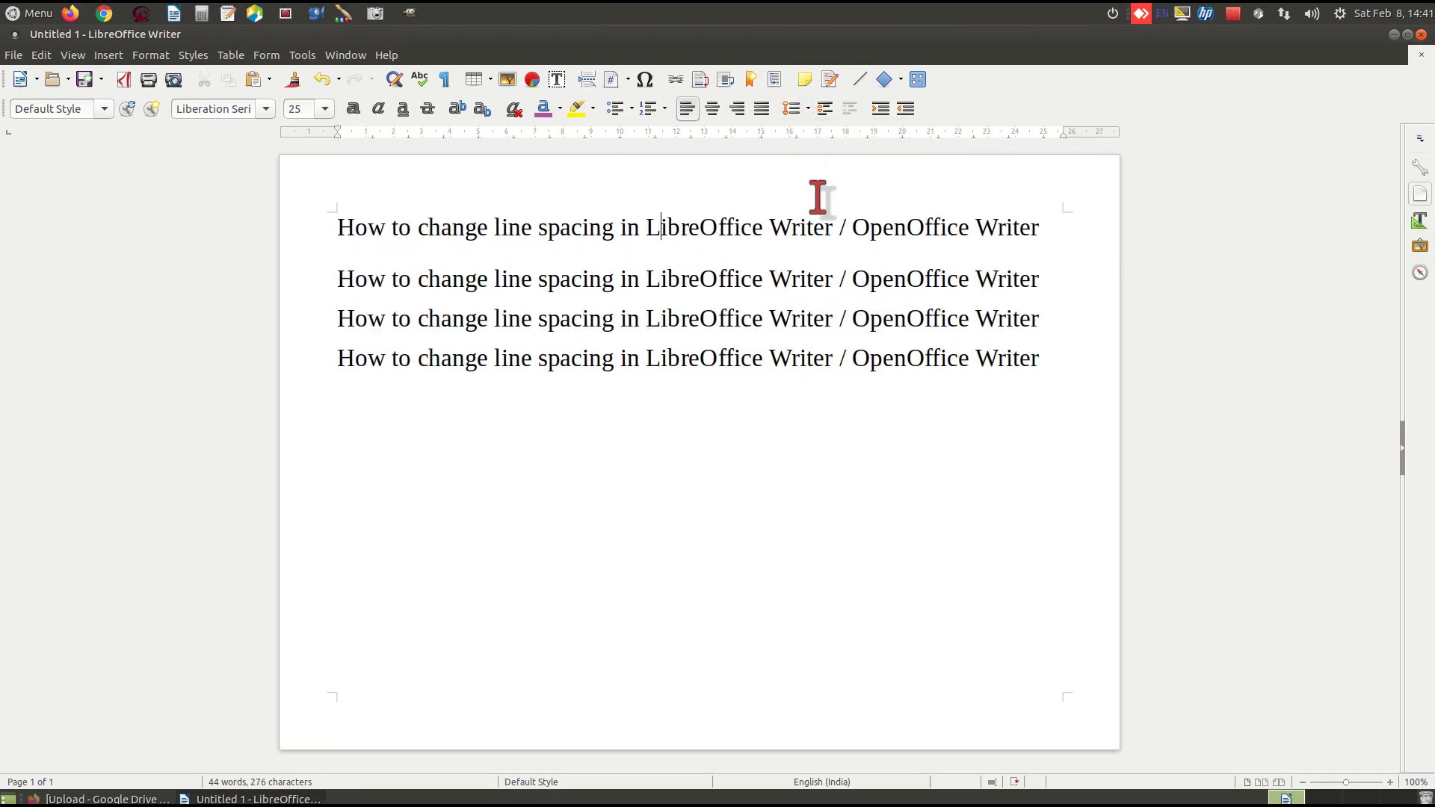
left_click(739, 281)
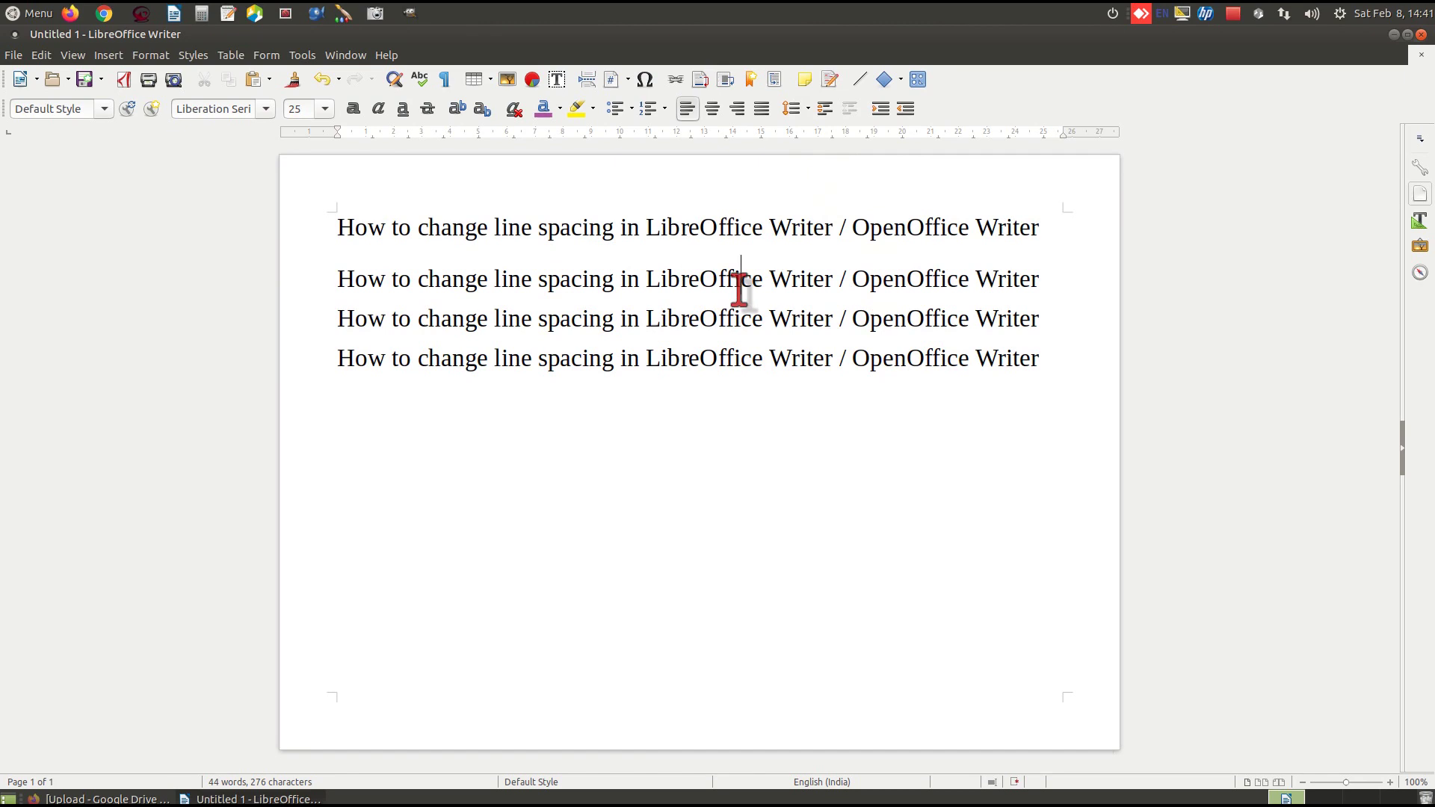
- Give the second title line double line spacing
left_click(790, 108)
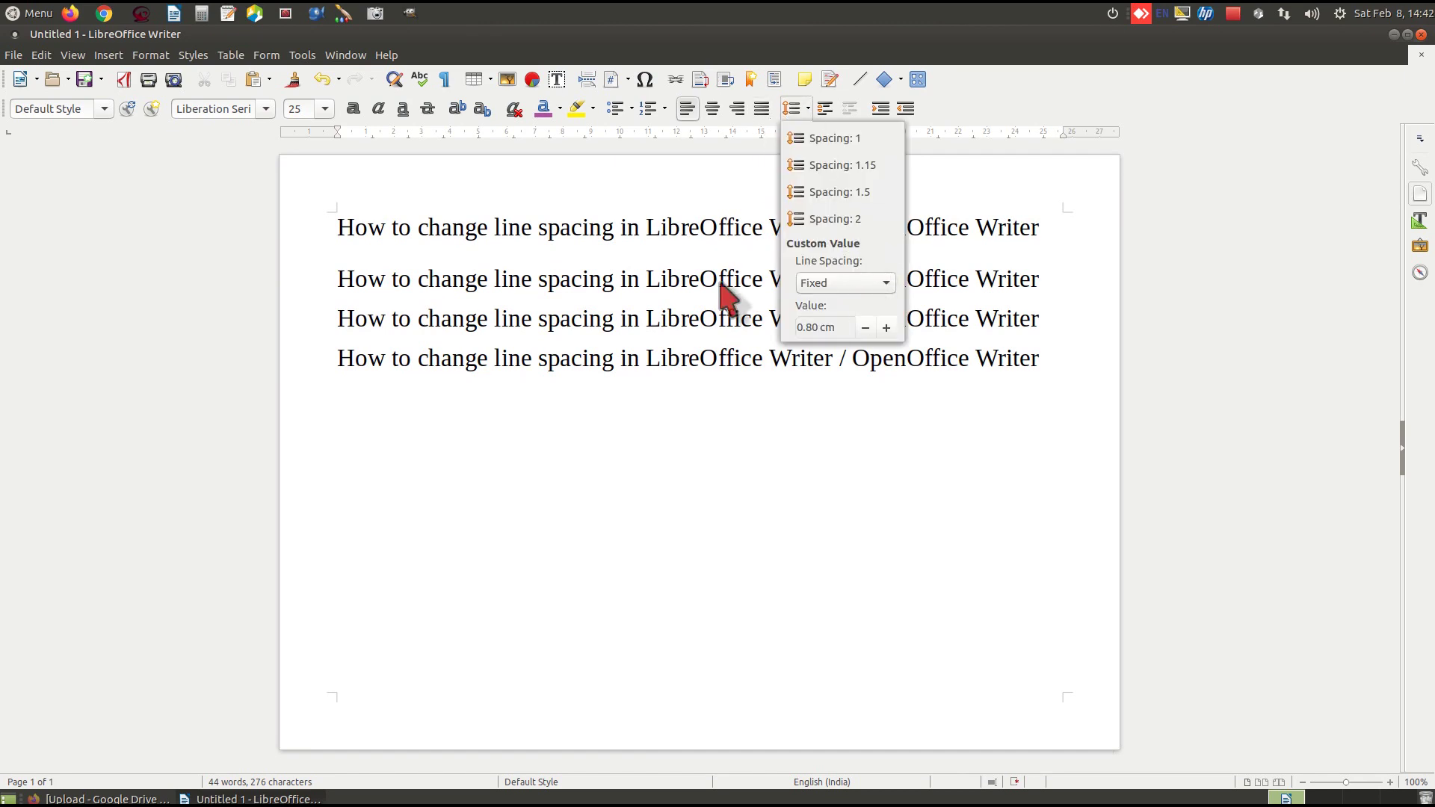
left_click(681, 292)
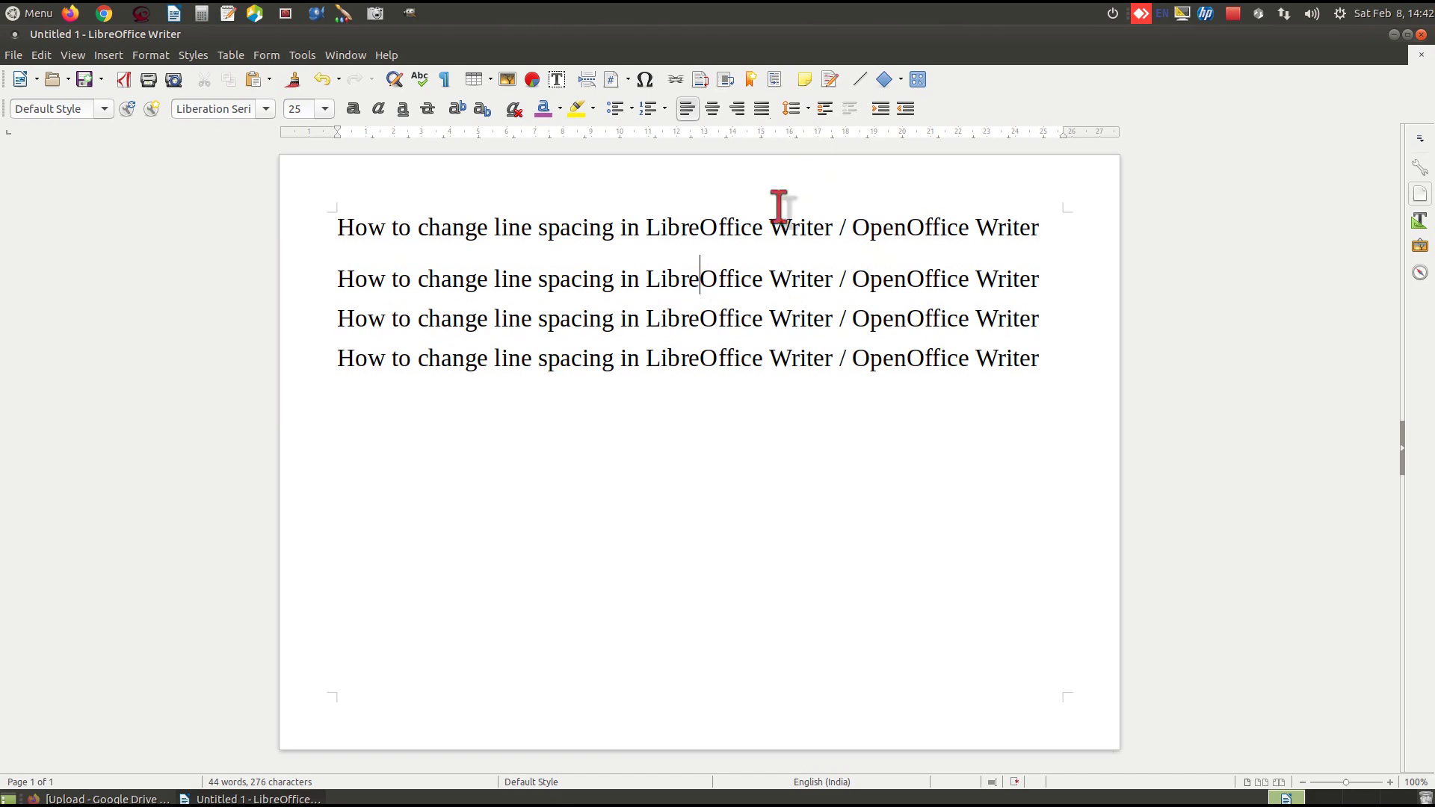
left_click(791, 108)
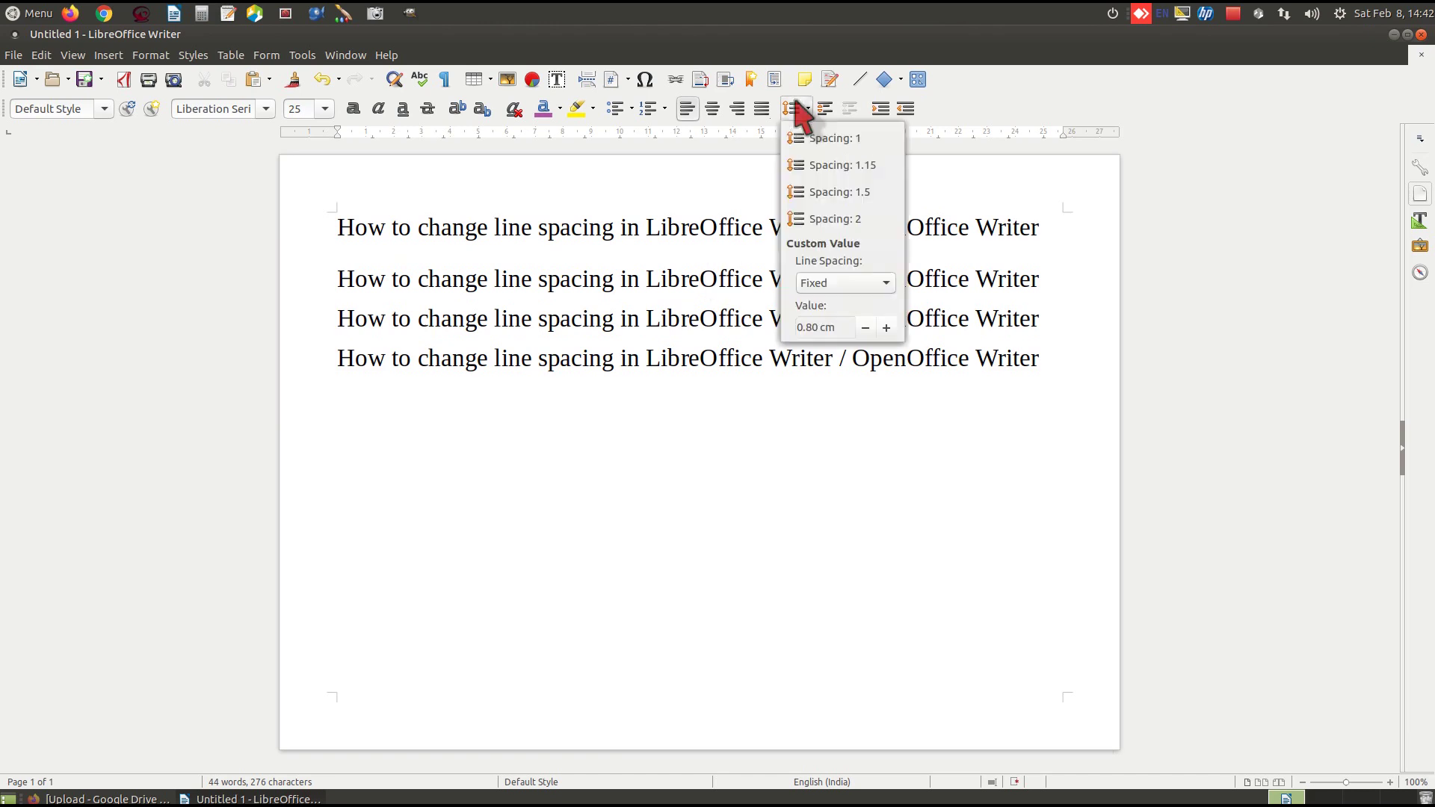
left_click(859, 224)
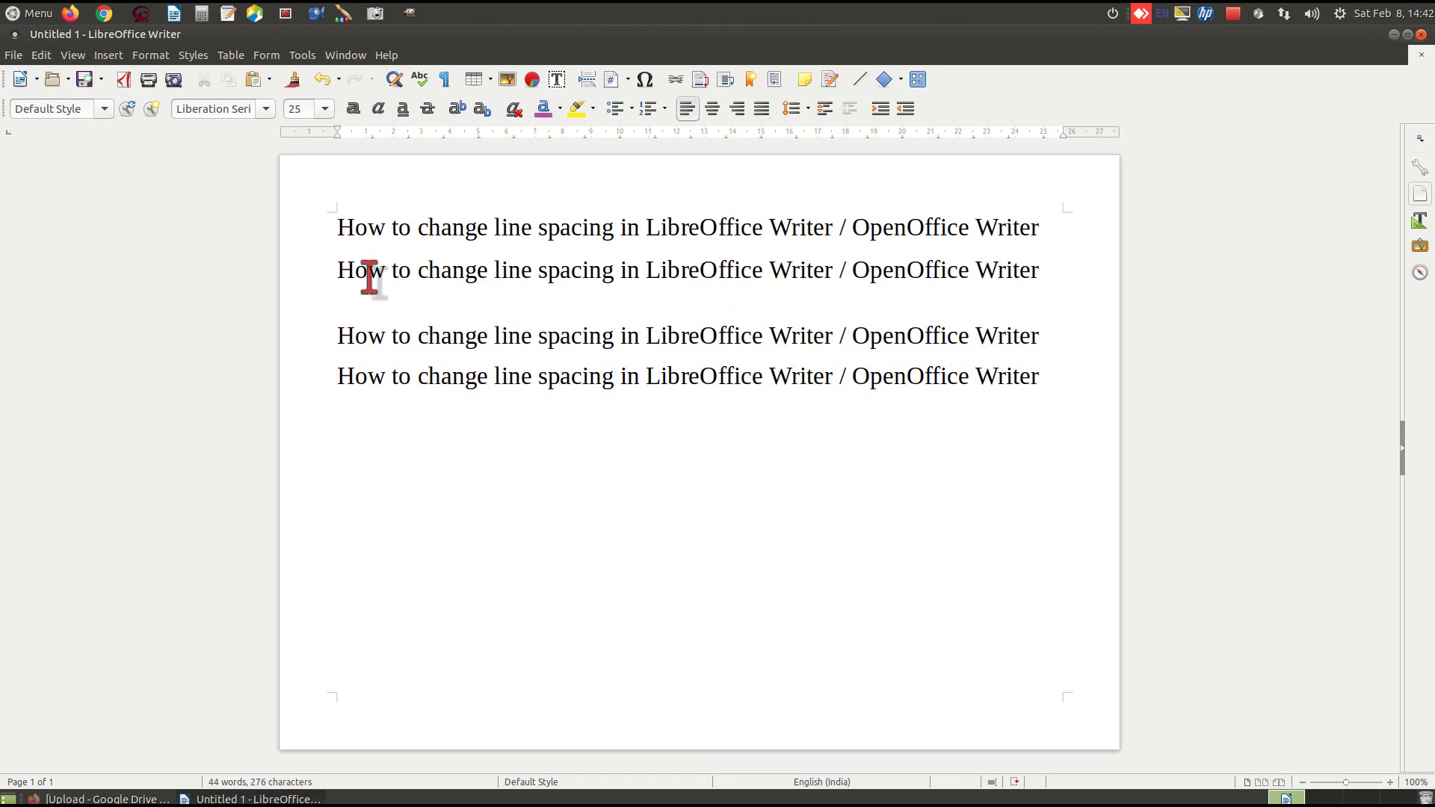
left_click(845, 270)
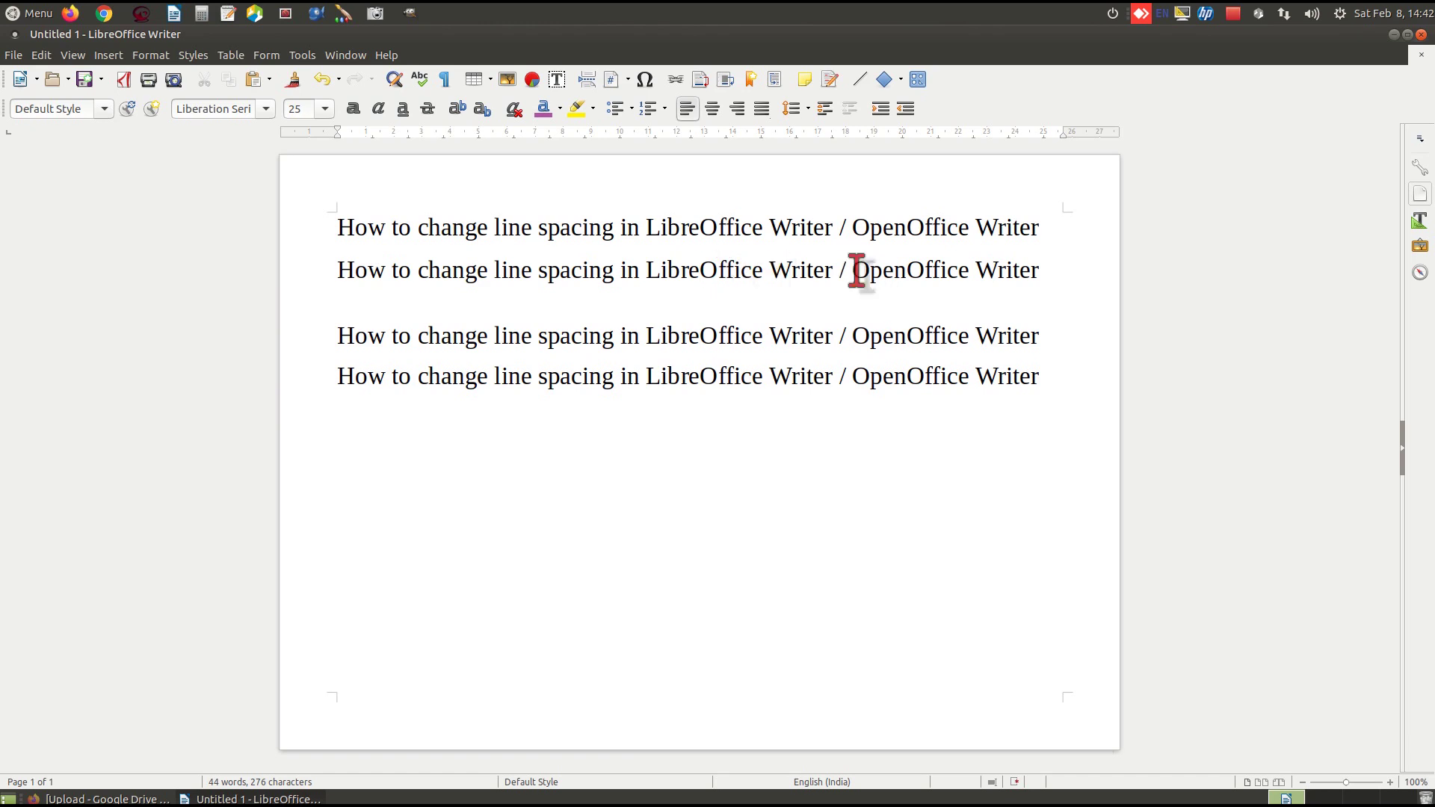
left_click(894, 270)
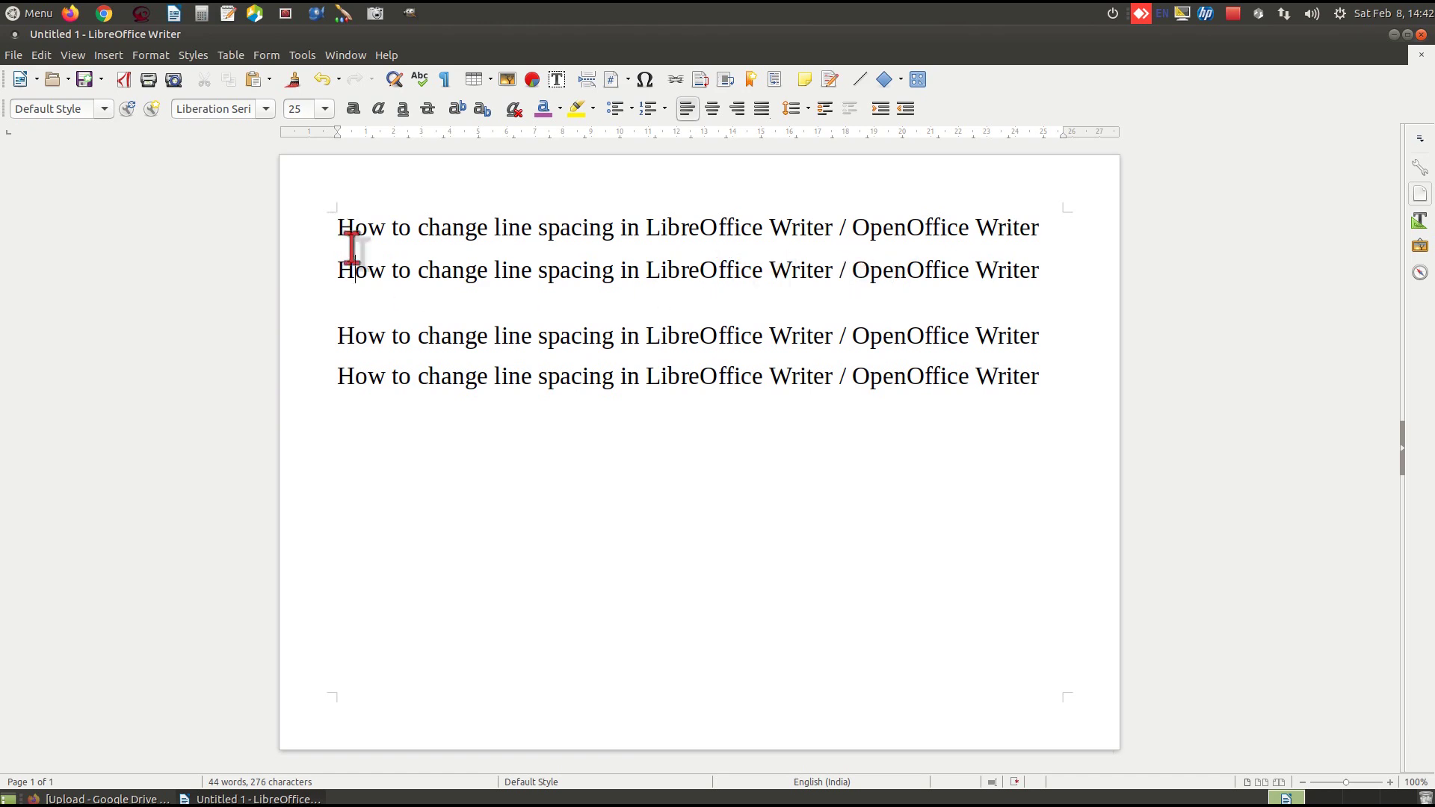
- Select all four title lines and apply 1.5 line spacing
left_click_drag(346, 238, 1041, 380)
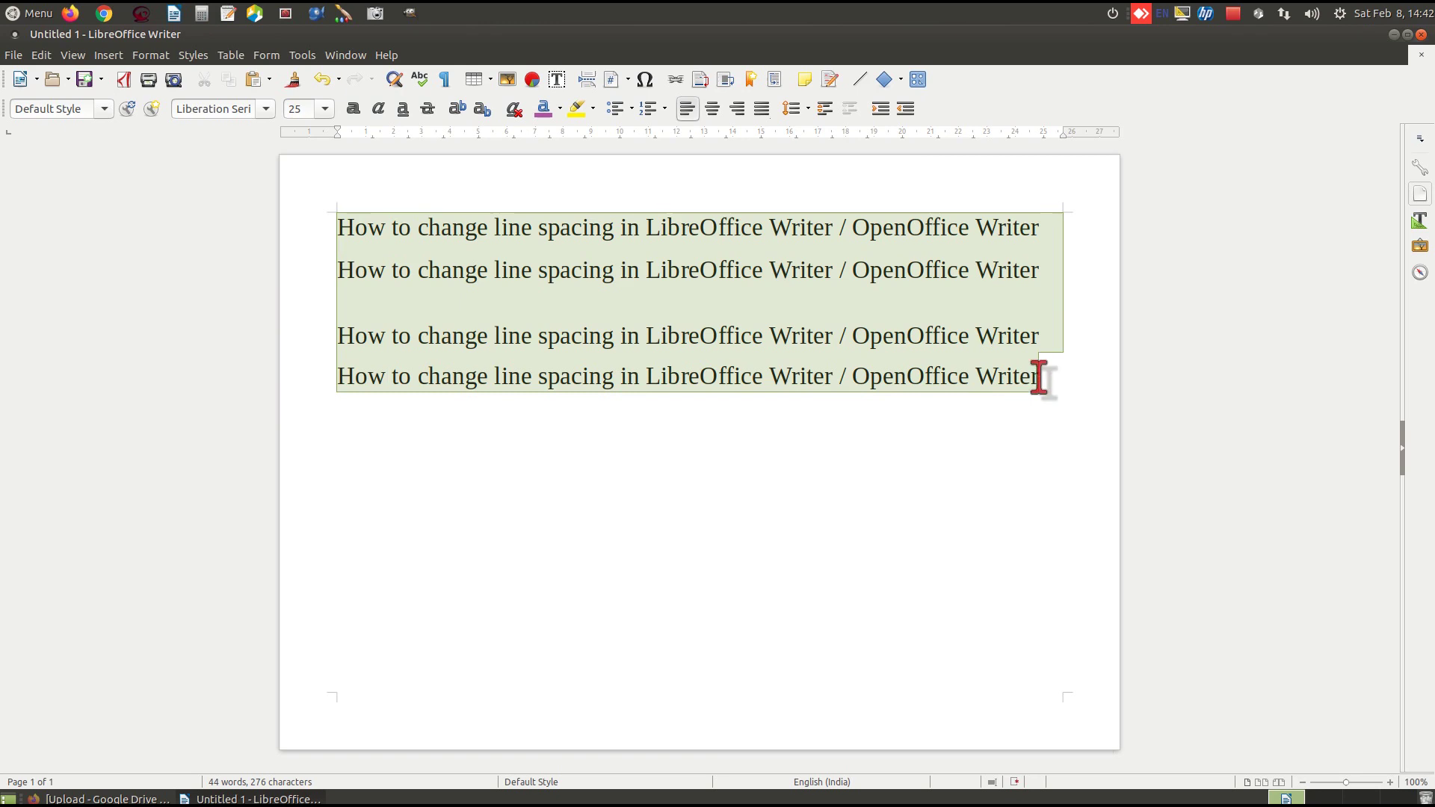
left_click(804, 112)
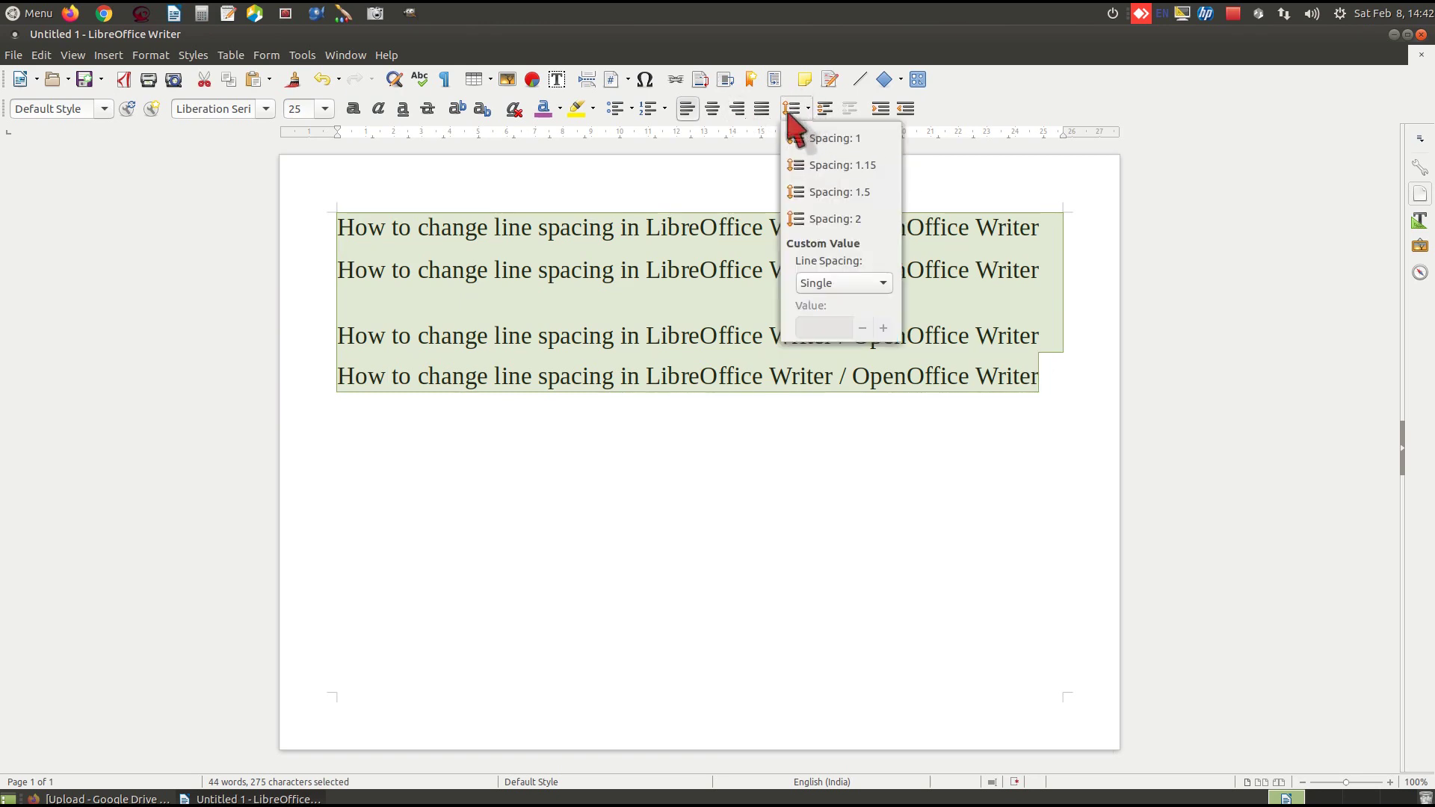
left_click(833, 192)
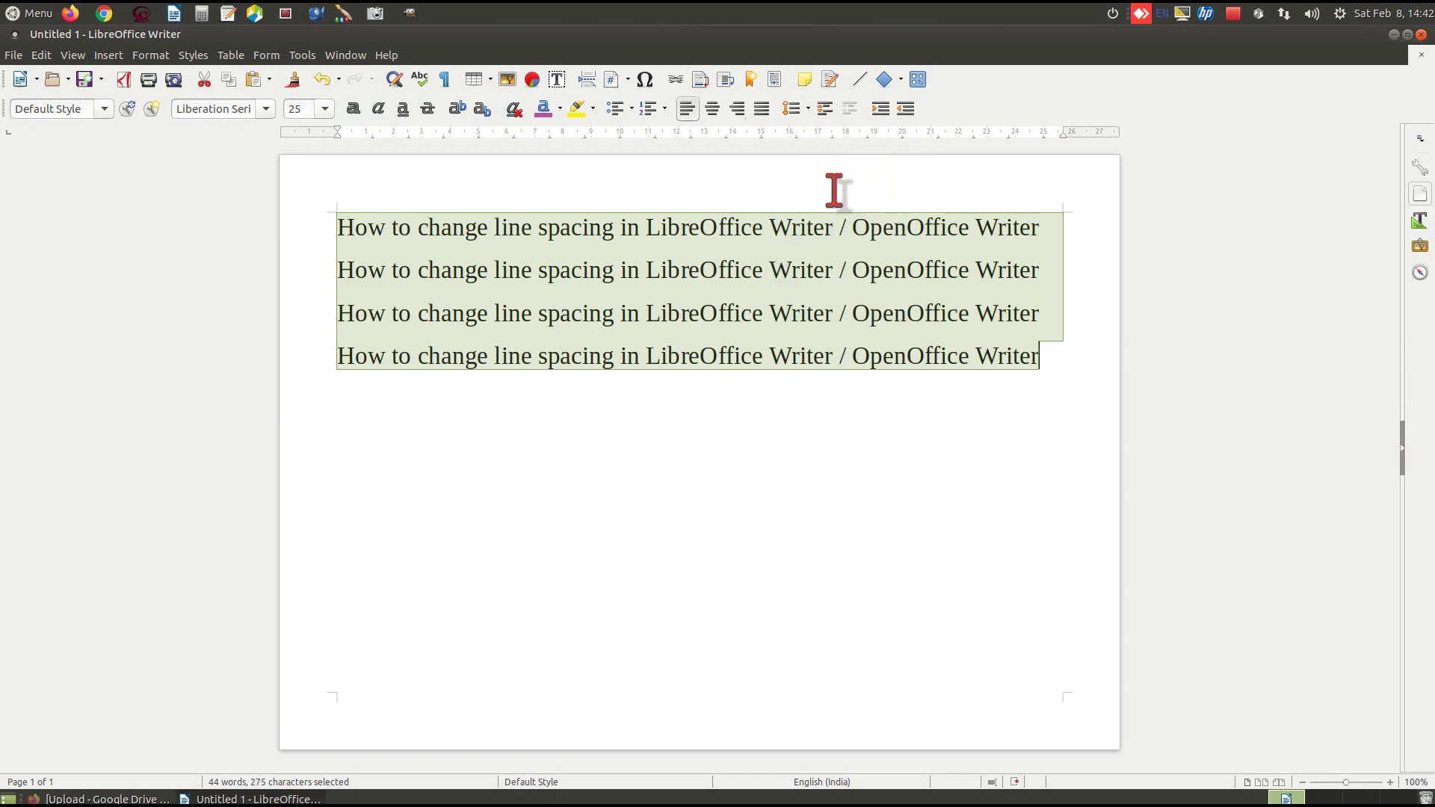
- Change the spacing type to At least with a value of 1.50 cm
left_click(800, 109)
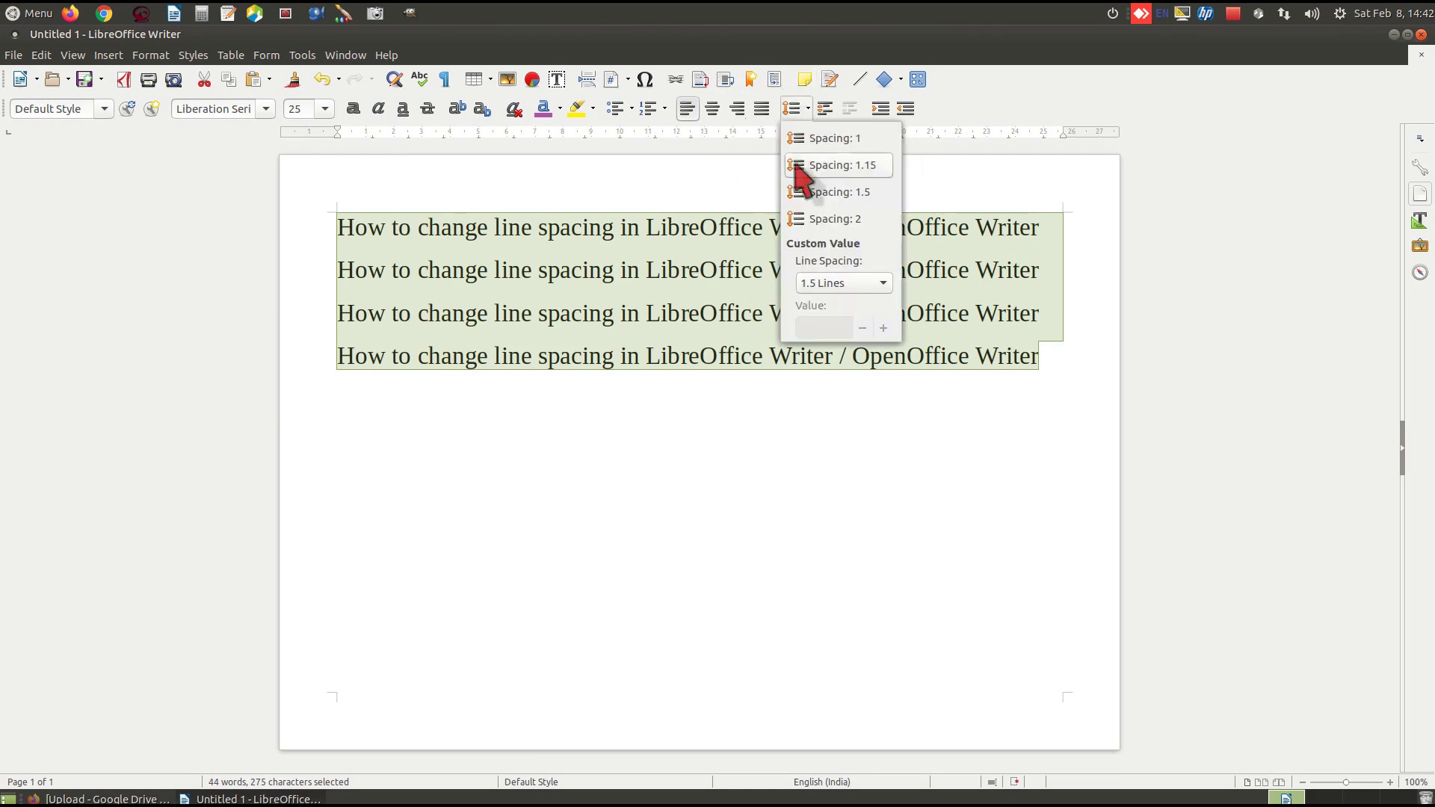
left_click(817, 284)
left_click(855, 359)
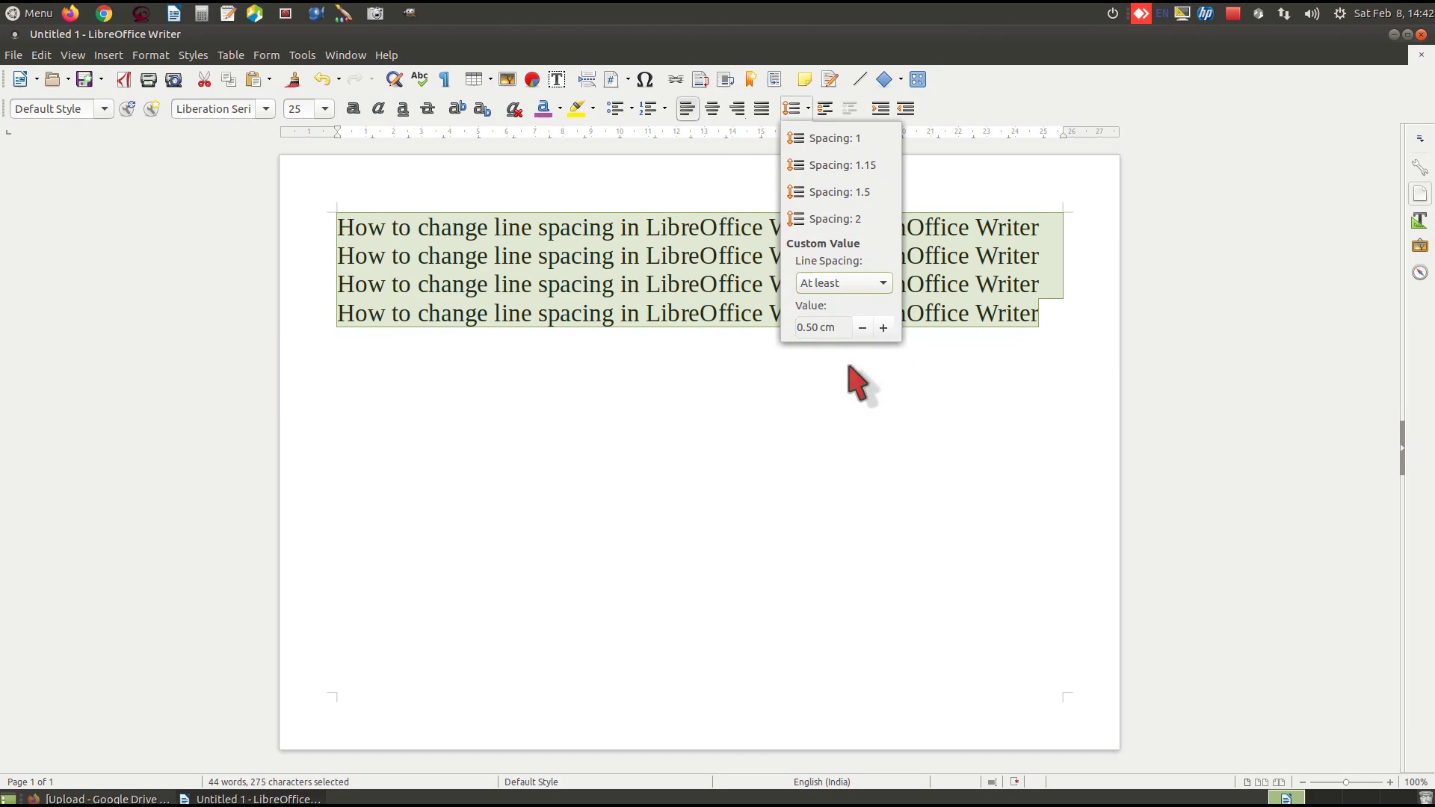
left_click_drag(812, 329, 784, 333)
type("1.5")
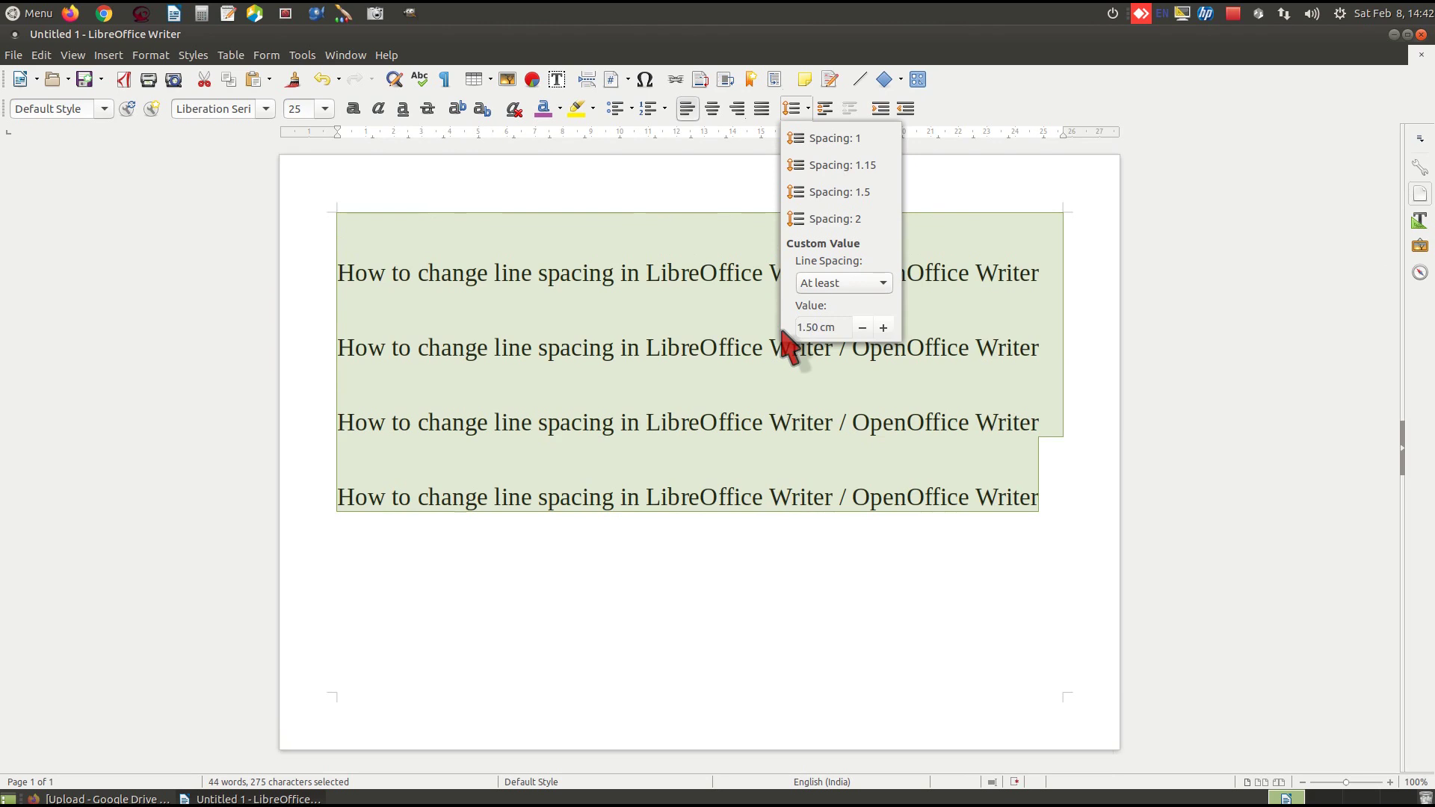
left_click(738, 468)
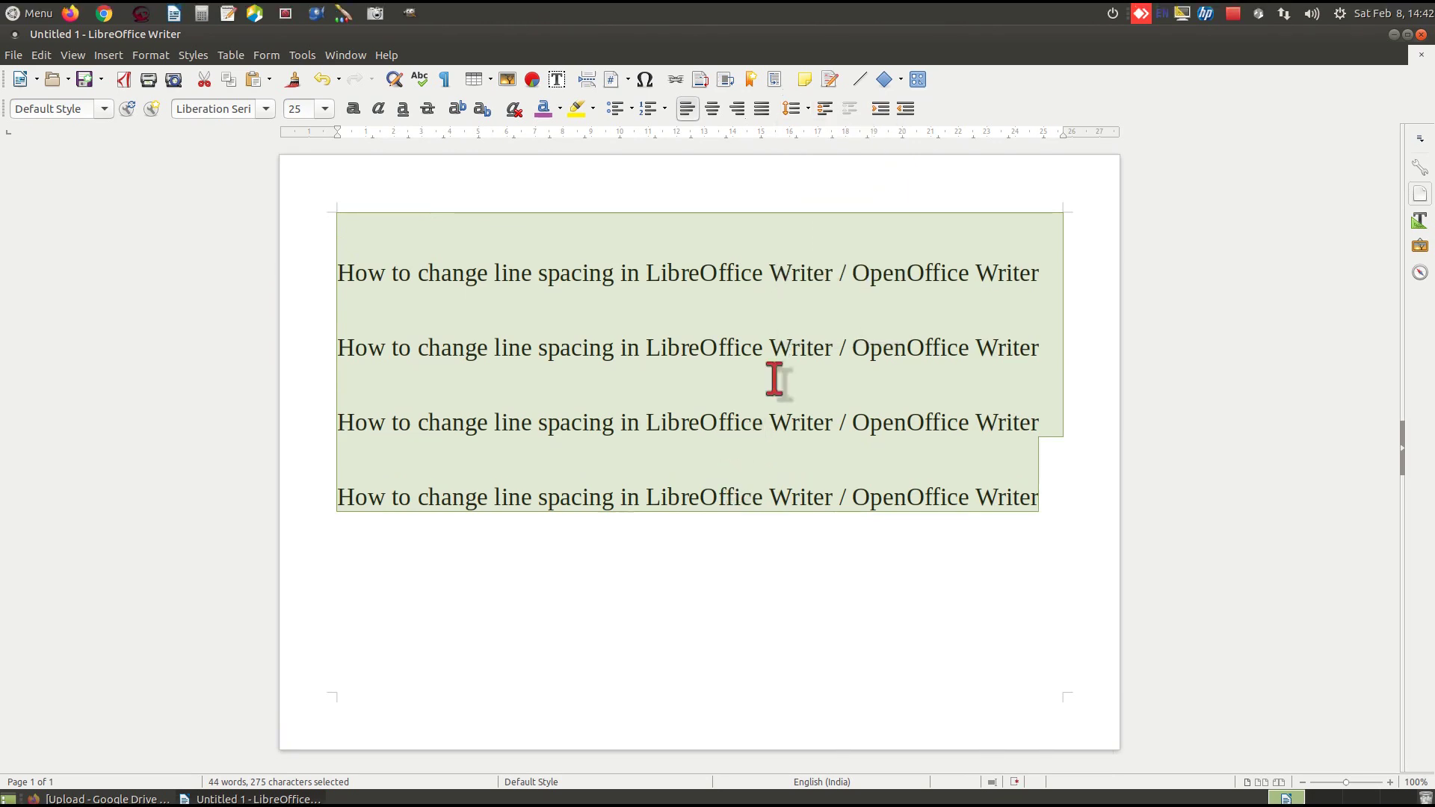